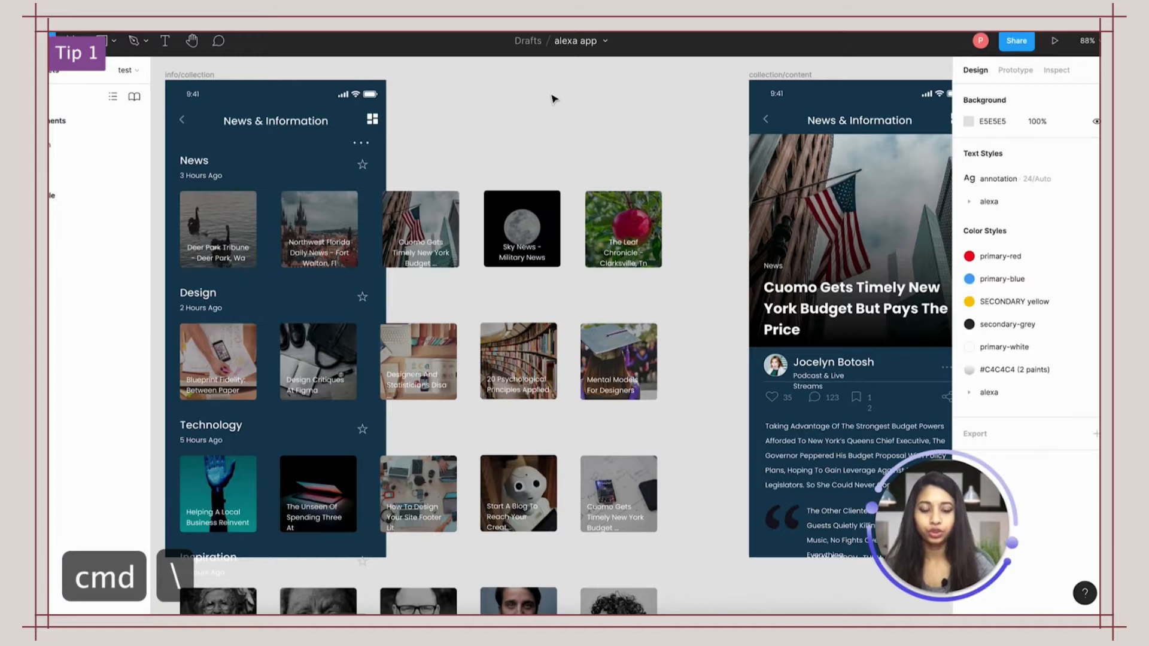
# - Hide the editor interface and move the collection/content frame closer to the info/collection frame
pyautogui.press('super+backslash')
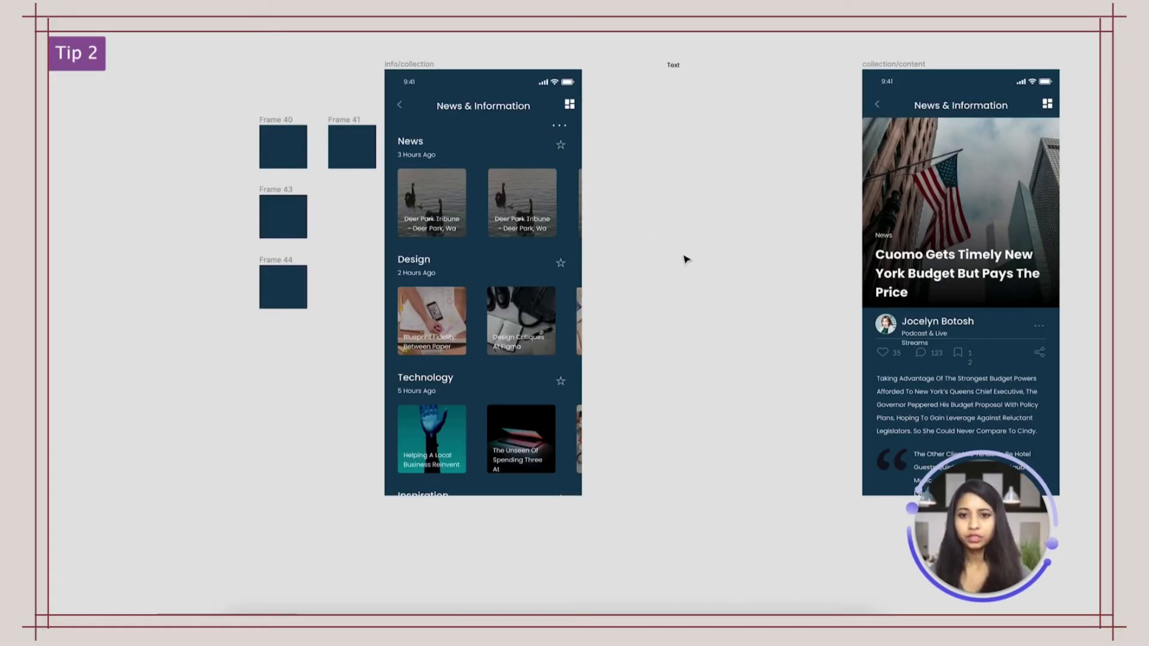
pyautogui.click(880, 67)
pyautogui.moveTo(879, 67); pyautogui.dragTo(749, 66)
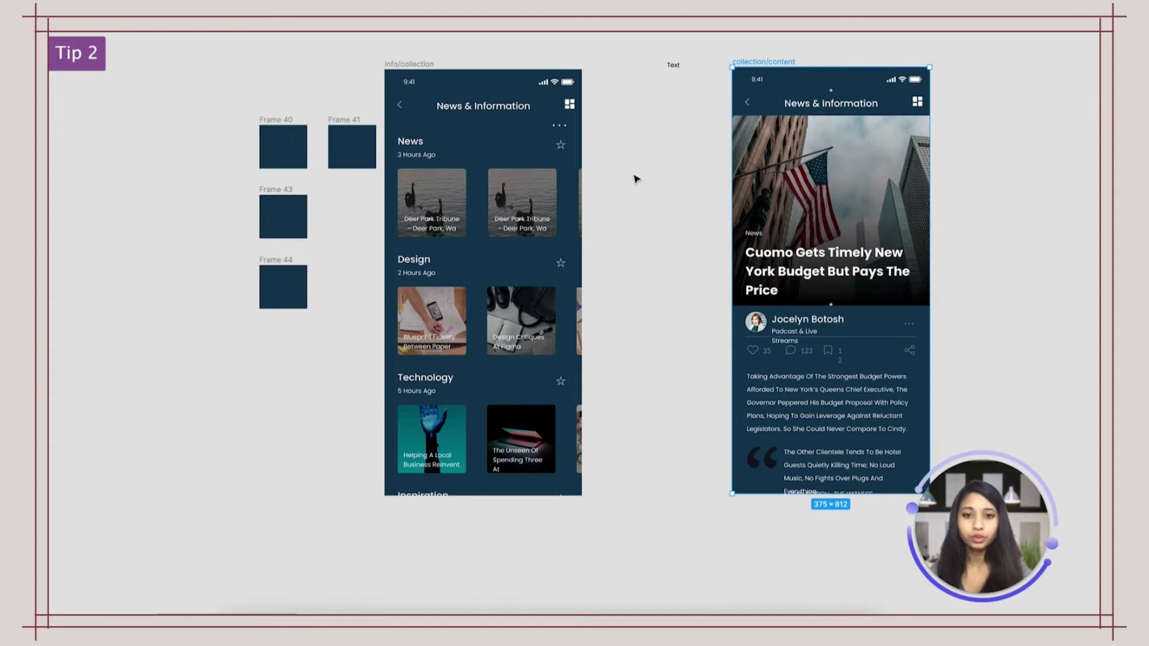
pyautogui.click(592, 142)
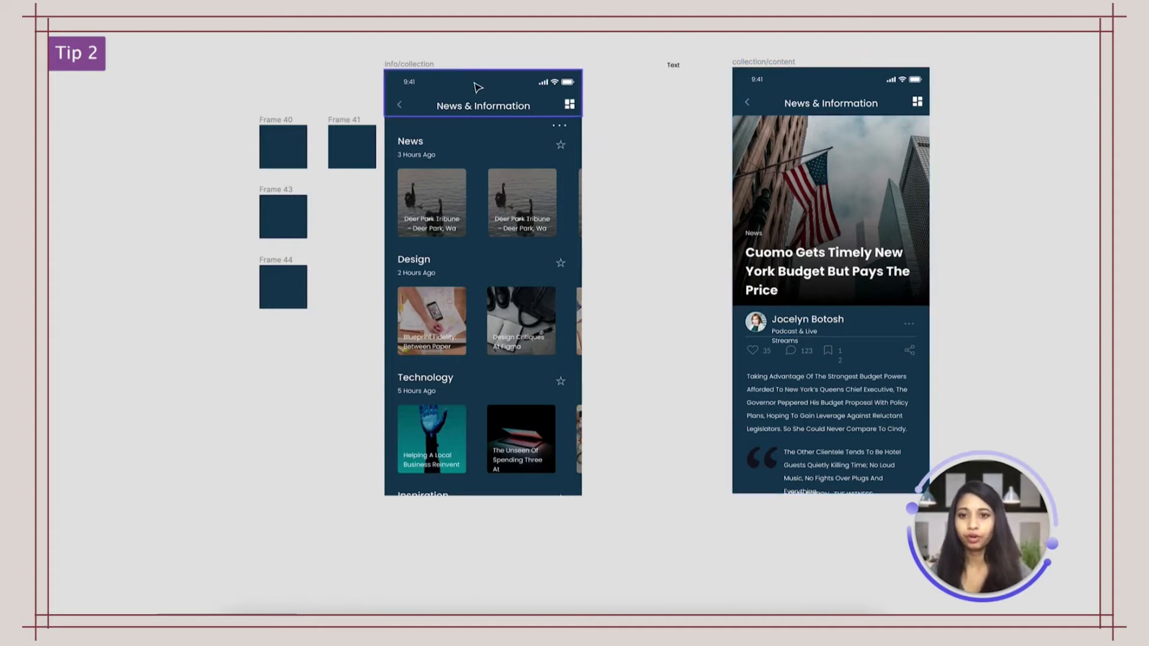
pyautogui.click(755, 63)
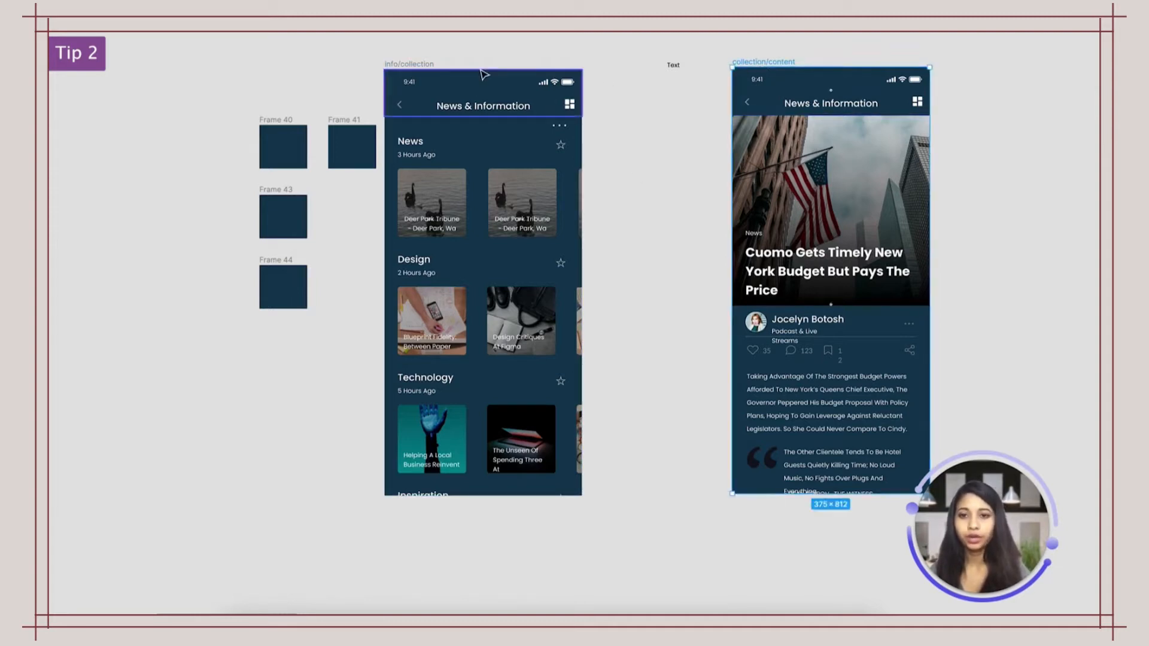
pyautogui.click(396, 67)
pyautogui.click(658, 177)
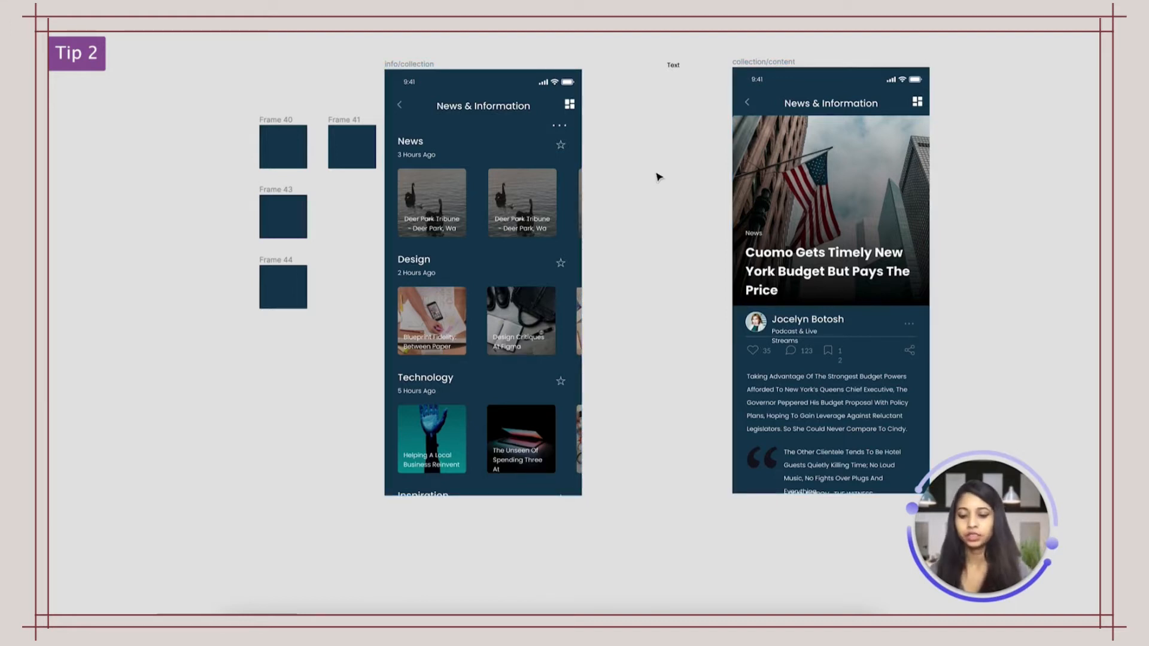
# - Examine the layer structure of both app screens in outline view and return to the normal view
pyautogui.press('super+y')
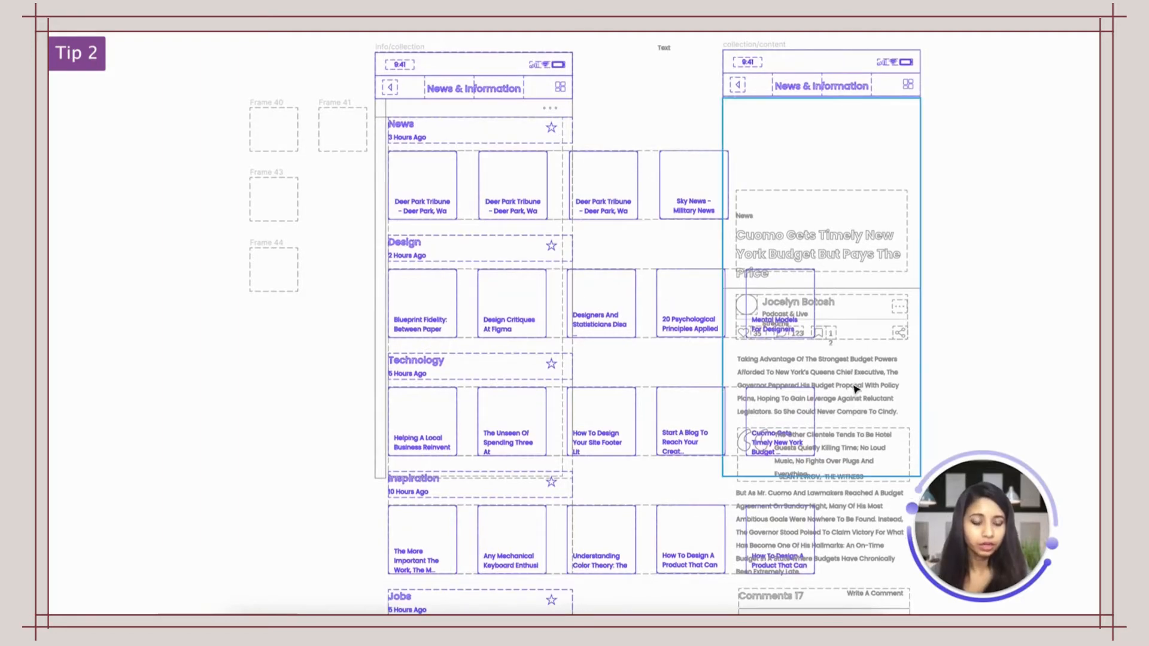
pyautogui.scroll(-3, 856, 388)
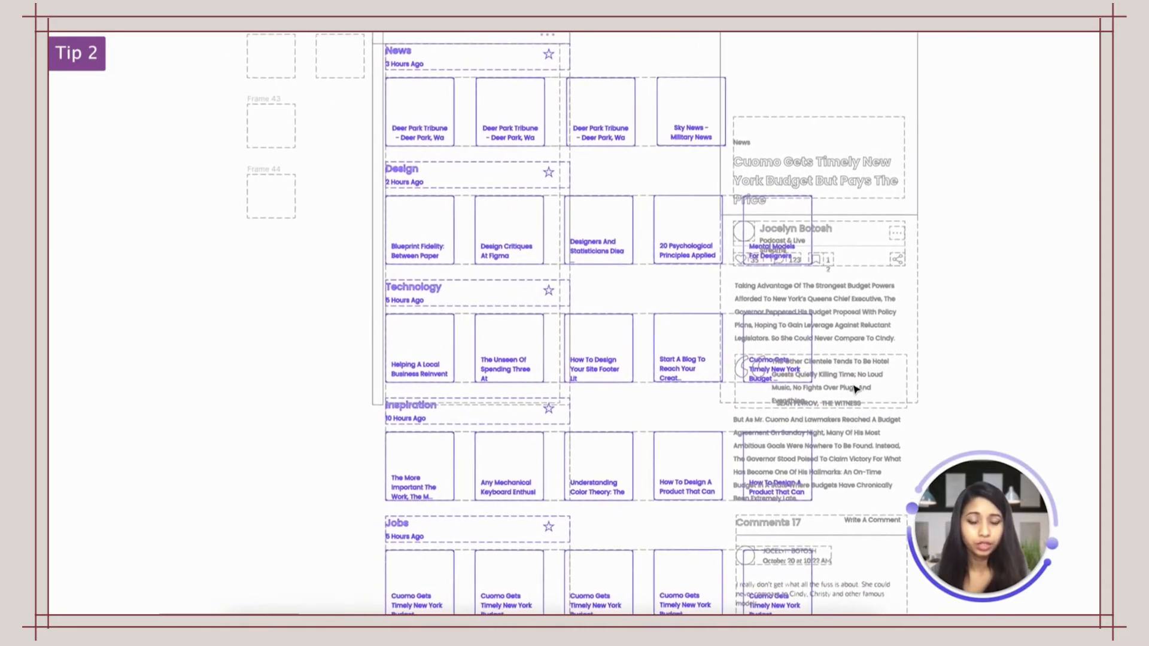
pyautogui.scroll(3, 858, 374)
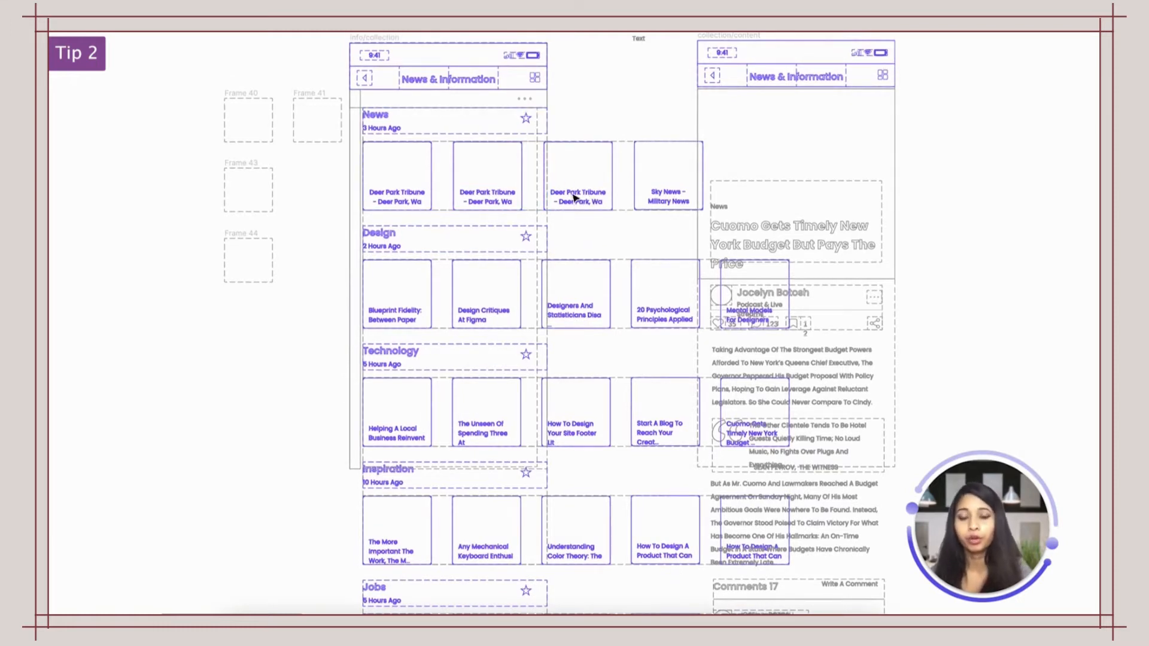
pyautogui.hscroll(-2, 858, 376)
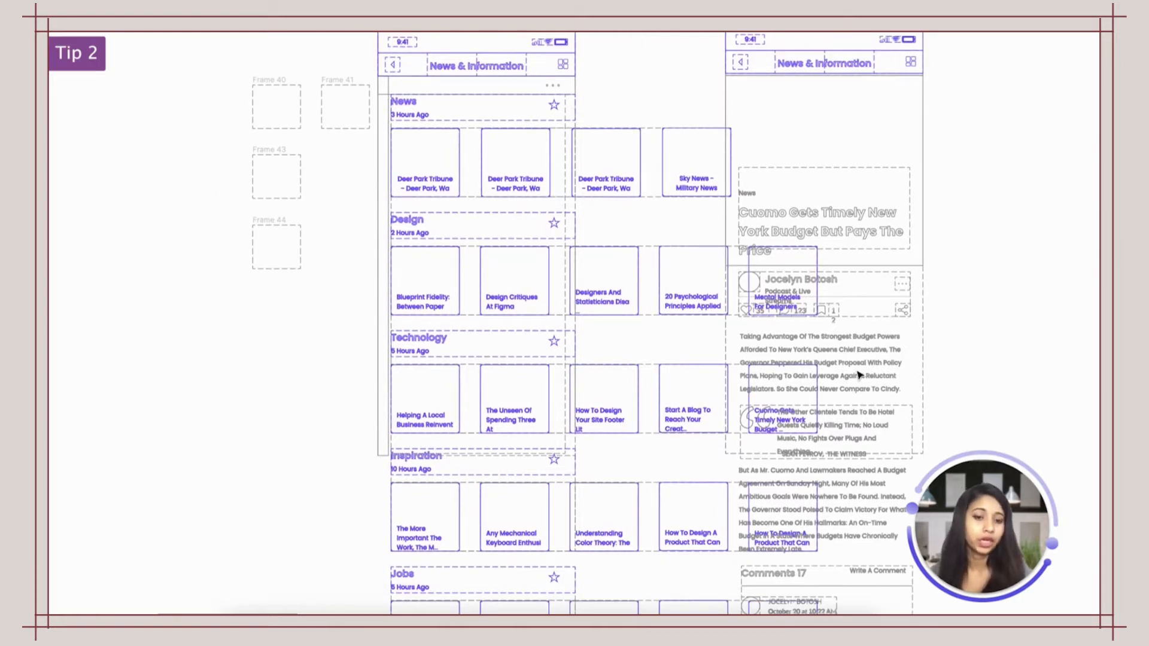
pyautogui.hscroll(2, 858, 374)
pyautogui.scroll(-2, 858, 374)
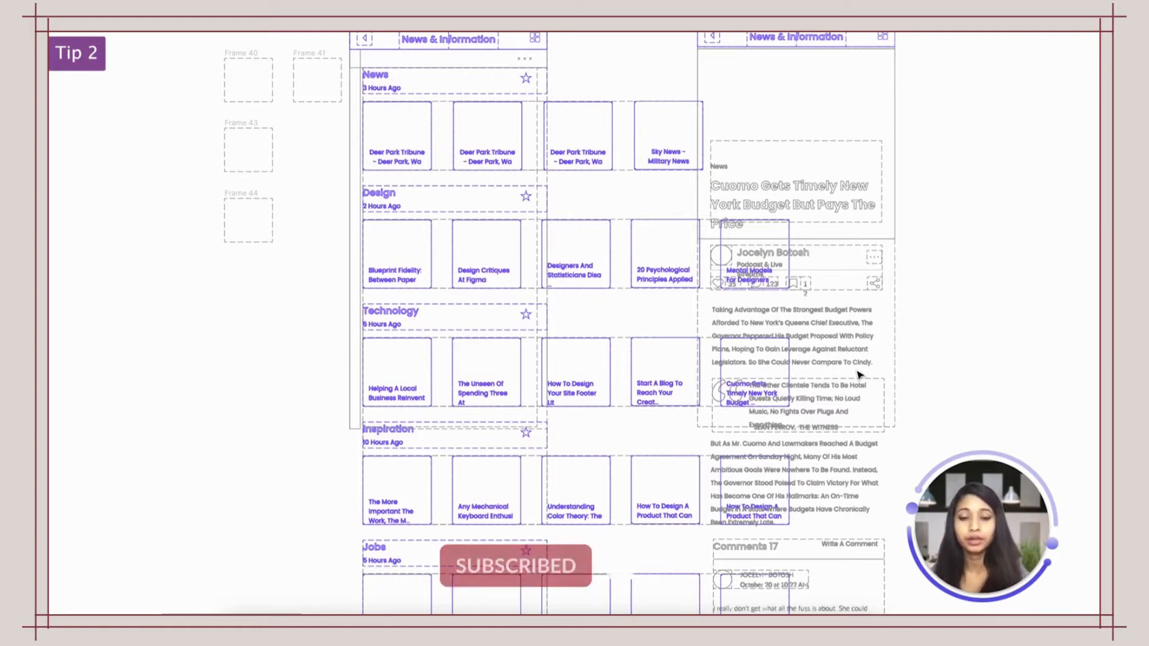
pyautogui.scroll(3, 858, 375)
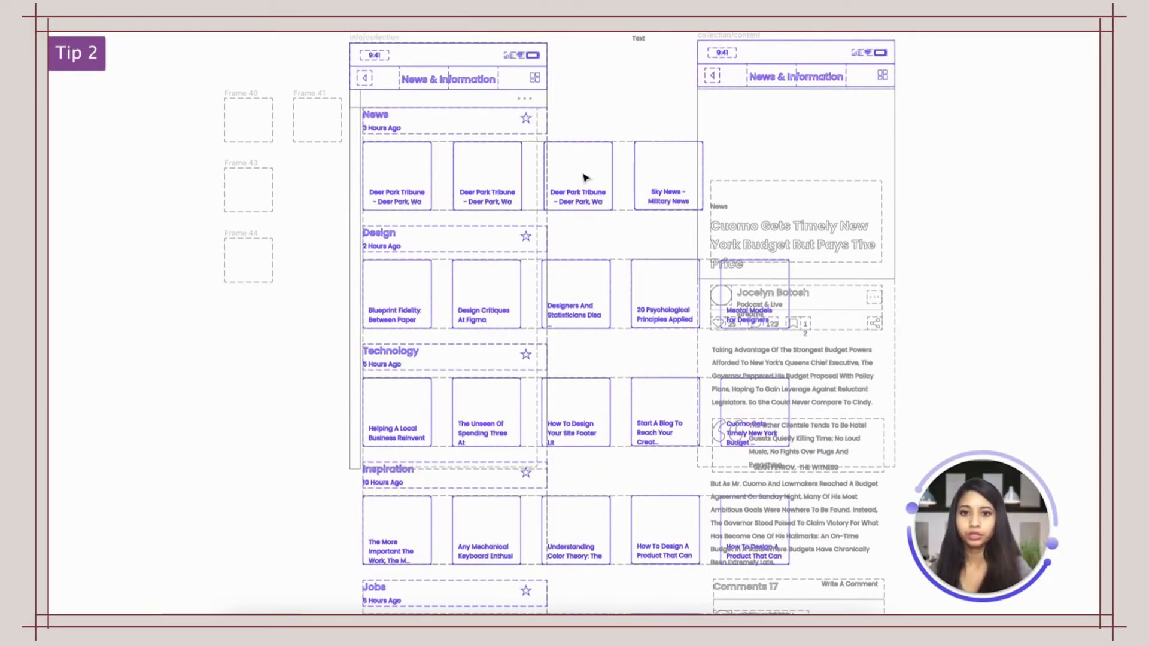
pyautogui.press('super+y')
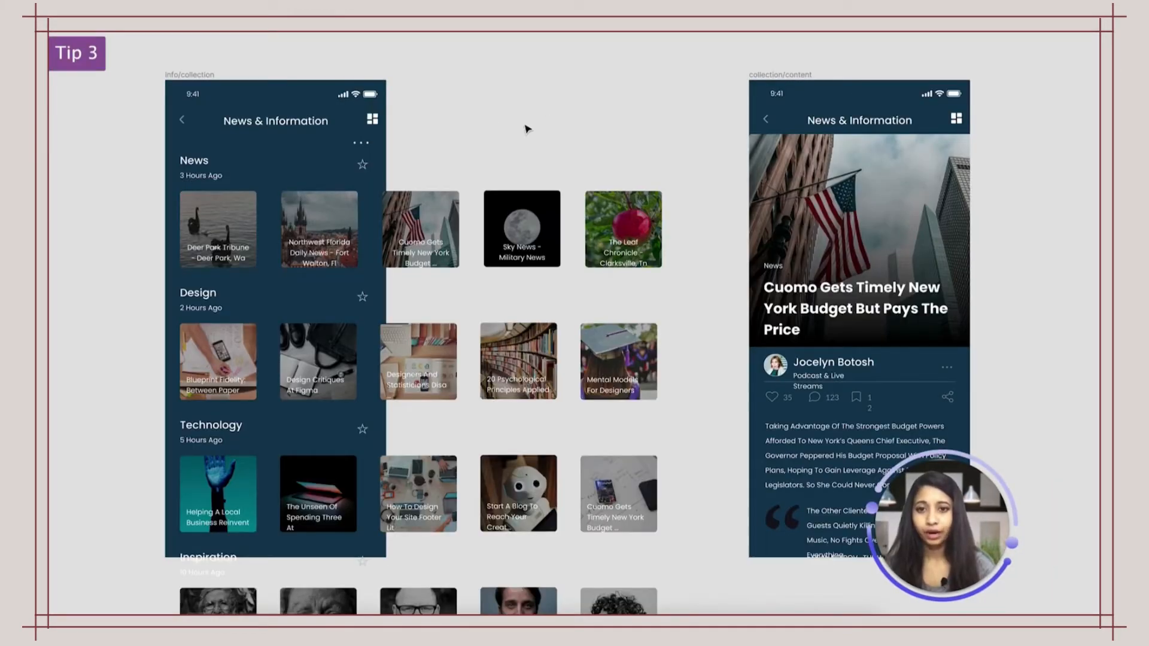
# - Search the menus, commands and plugins for "color" with the quick command search
pyautogui.press('super+backslash')
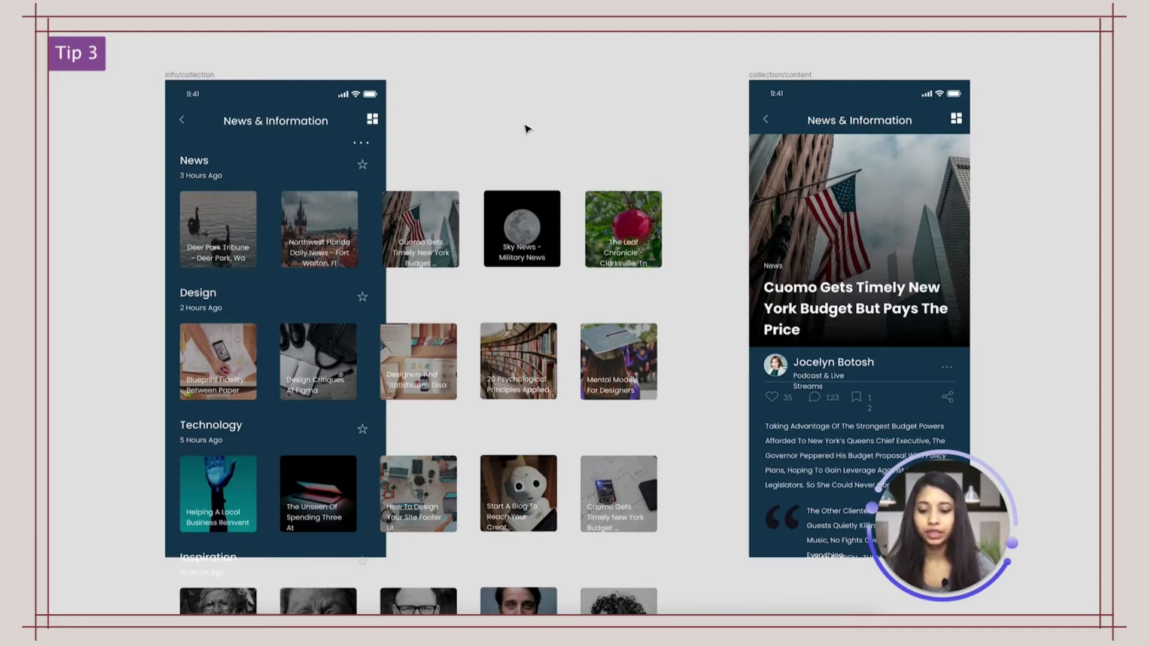
pyautogui.press('super+p')
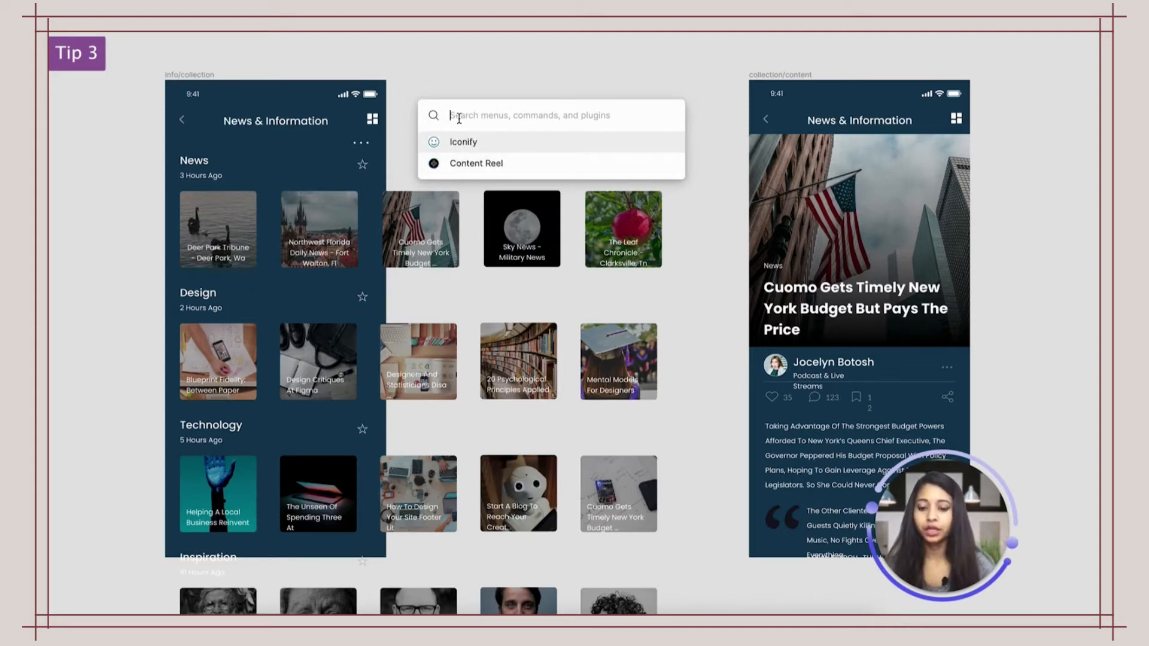
pyautogui.write('color')
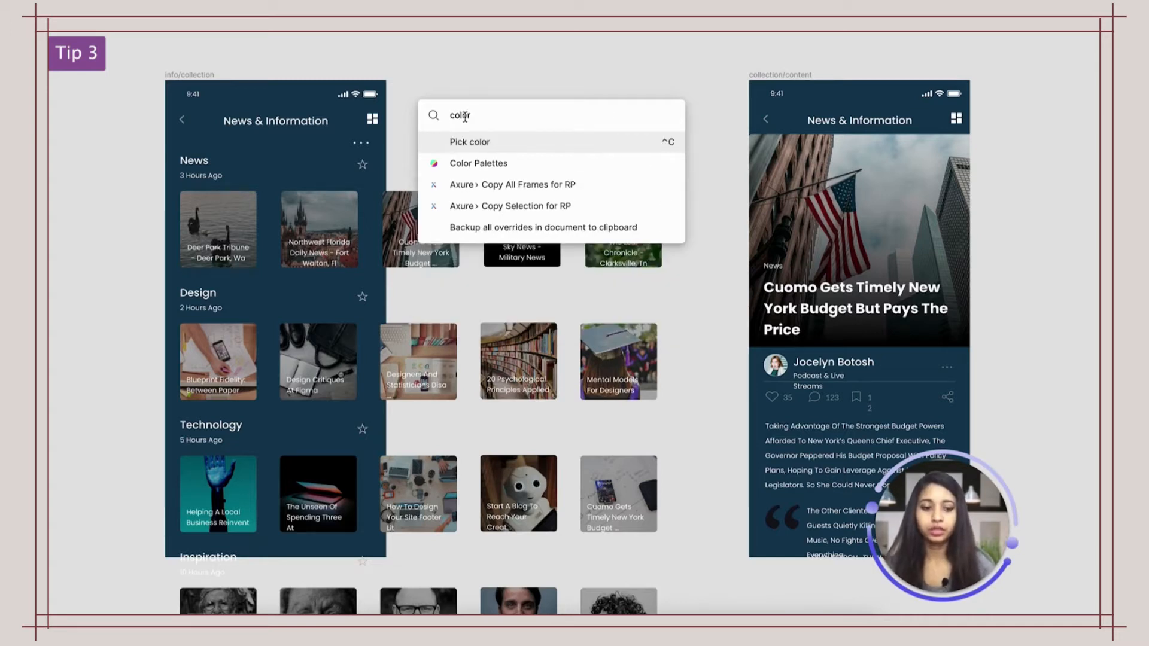
# - Replace the command search term with "mas"
pyautogui.press('BackSpace')
pyautogui.press('BackSpace')
pyautogui.press('BackSpace')
pyautogui.press('BackSpace')
pyautogui.press('BackSpace')
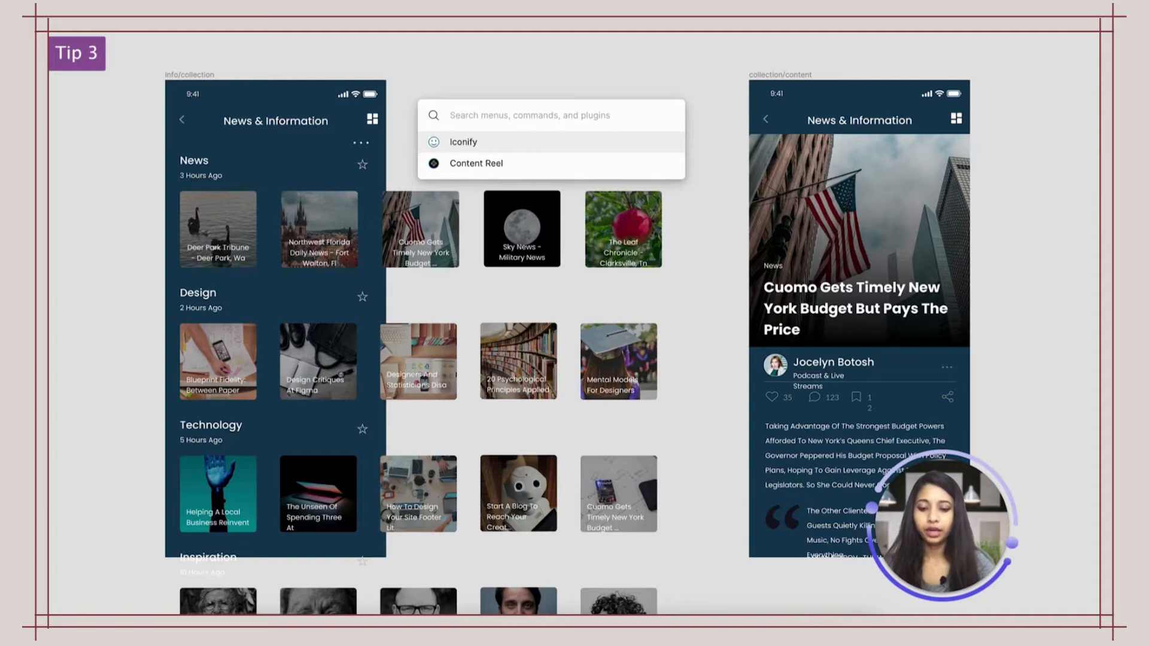
pyautogui.write('mas')
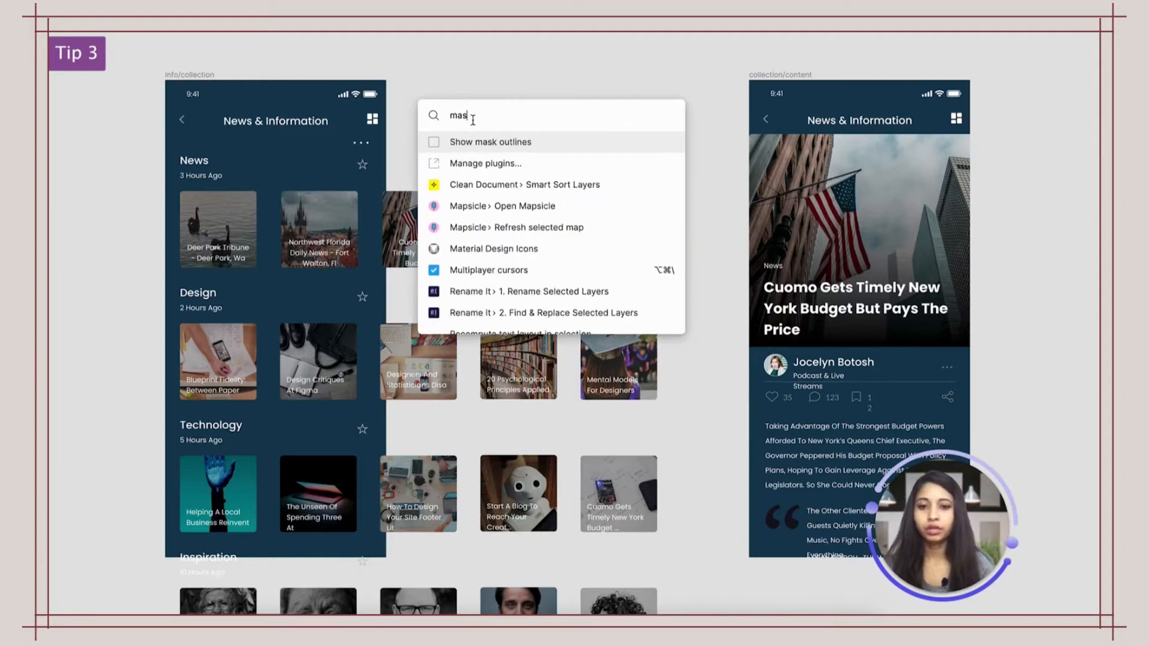
# - Clear the command search, launch the Iconify plugin and place a Google Material icon on the canvas beside the info/collection frame
pyautogui.press('BackSpace')
pyautogui.press('BackSpace')
pyautogui.press('BackSpace')
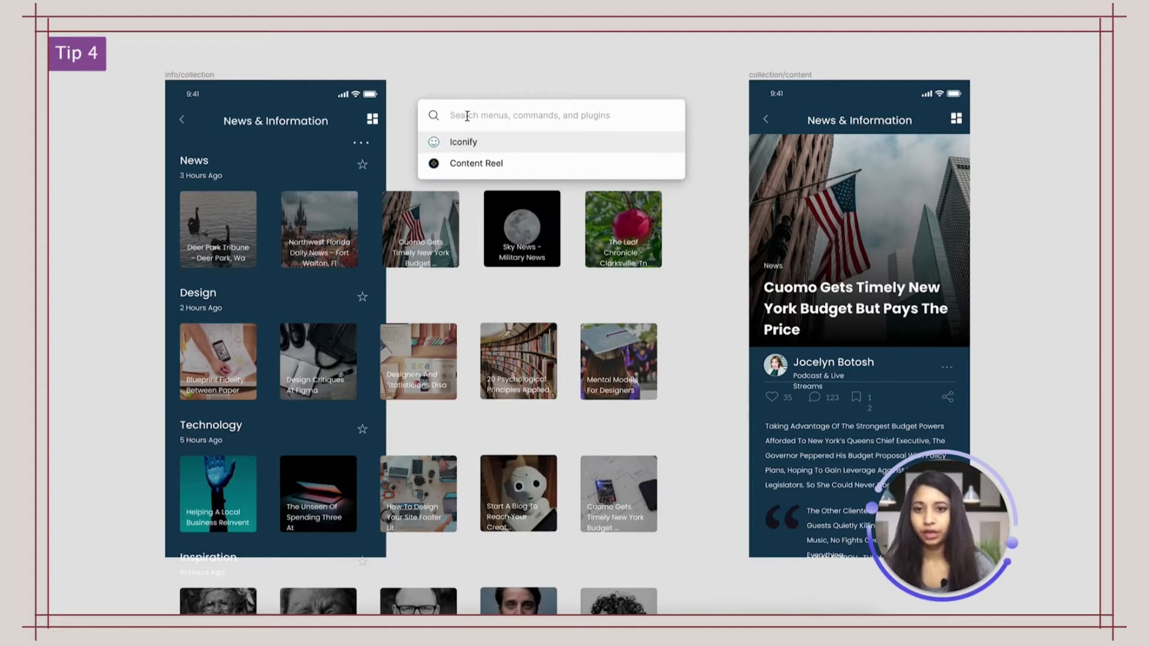
pyautogui.click(467, 147)
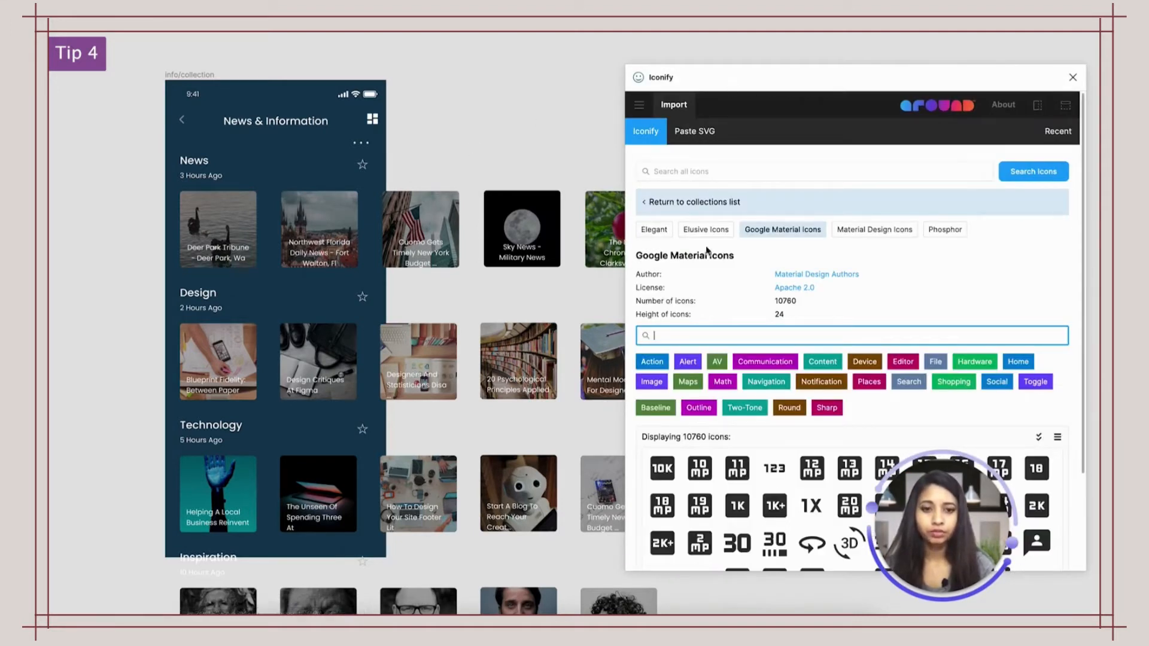
pyautogui.scroll(-1, 773, 469)
pyautogui.moveTo(774, 412); pyautogui.dragTo(488, 116)
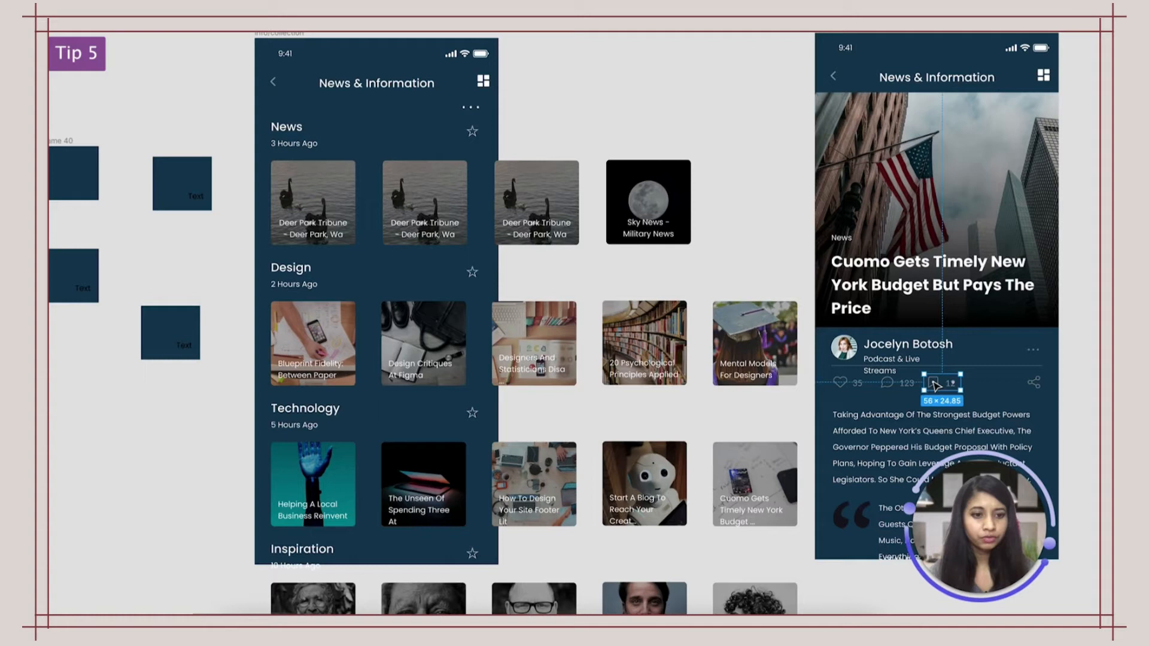
# - Flip the bookmark icon below the article author on the collection/content screen horizontally and vertically
pyautogui.doubleClick(935, 386)
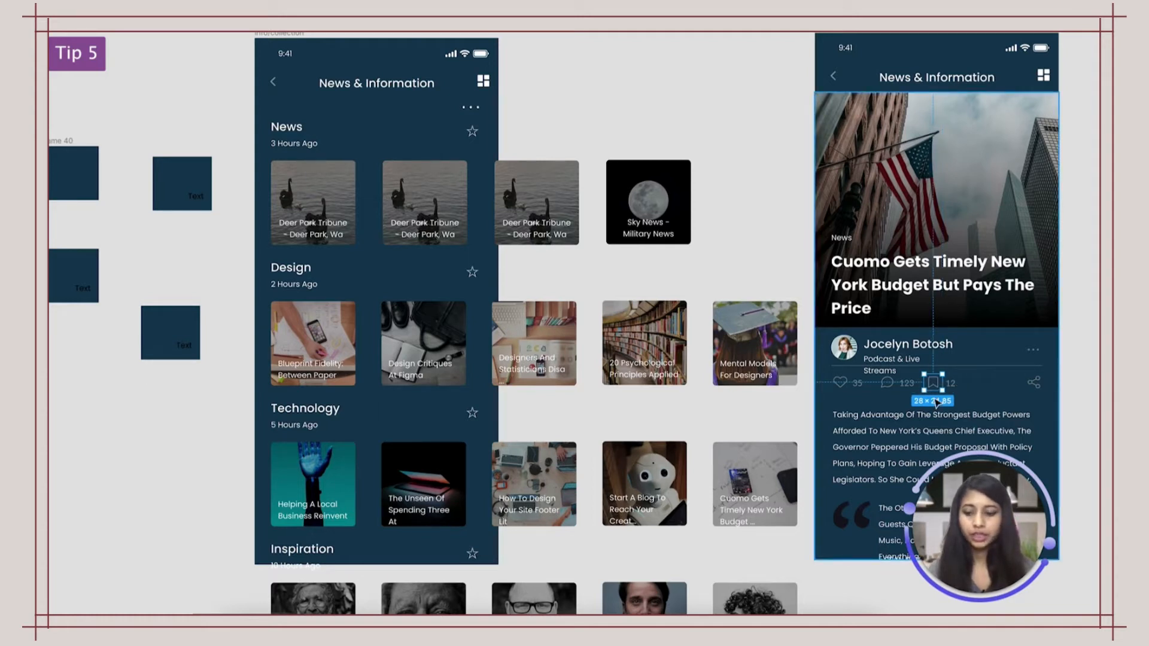
pyautogui.press('Escape')
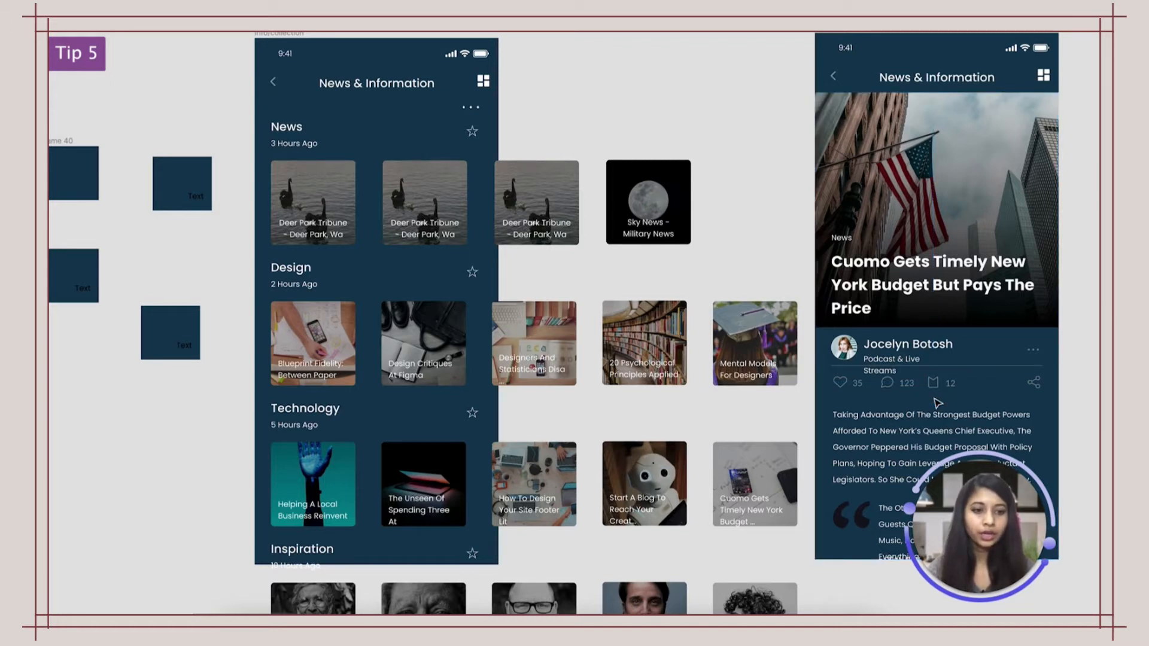
pyautogui.click(933, 385)
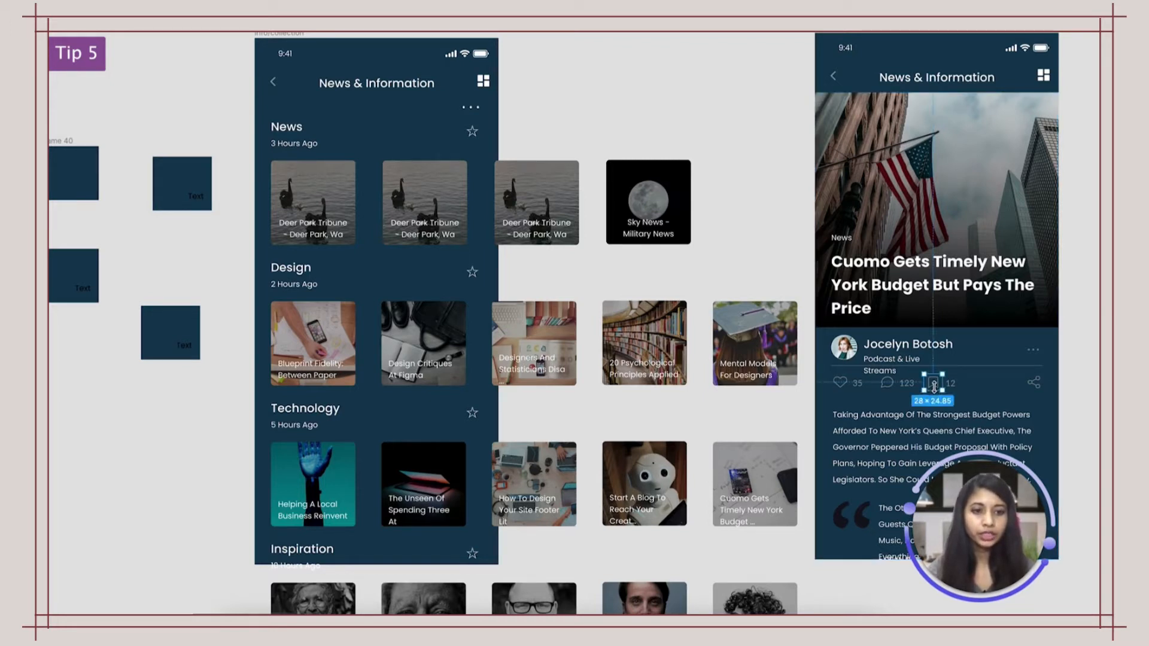
pyautogui.hotkey('shift', 'h')
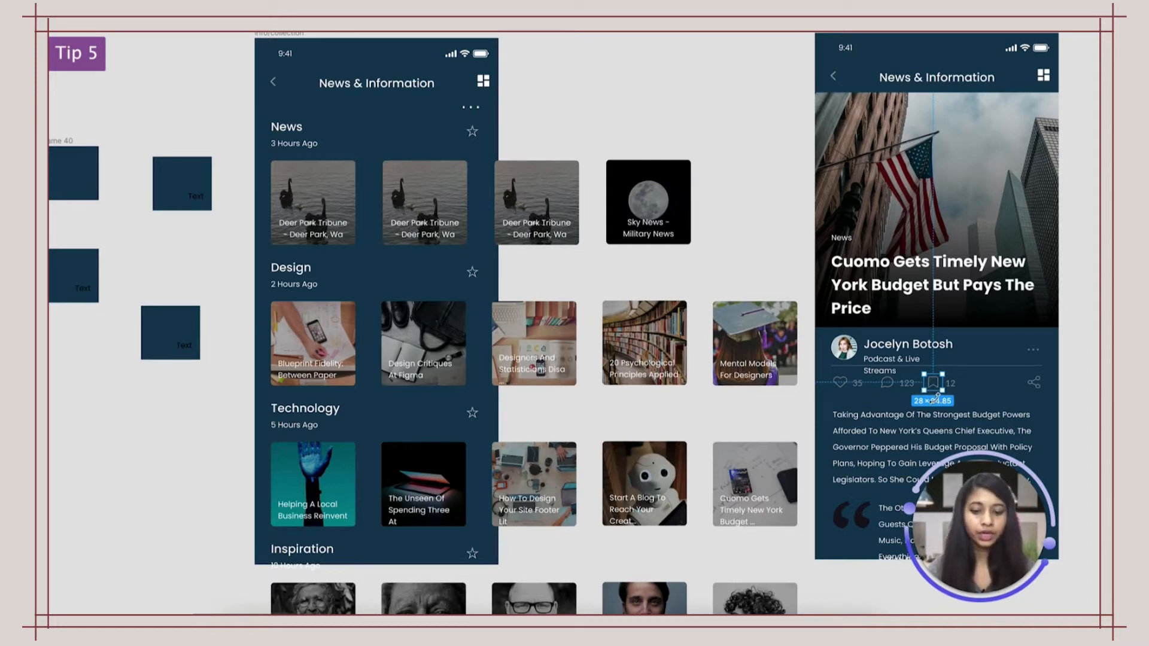
pyautogui.hotkey('shift', 'v')
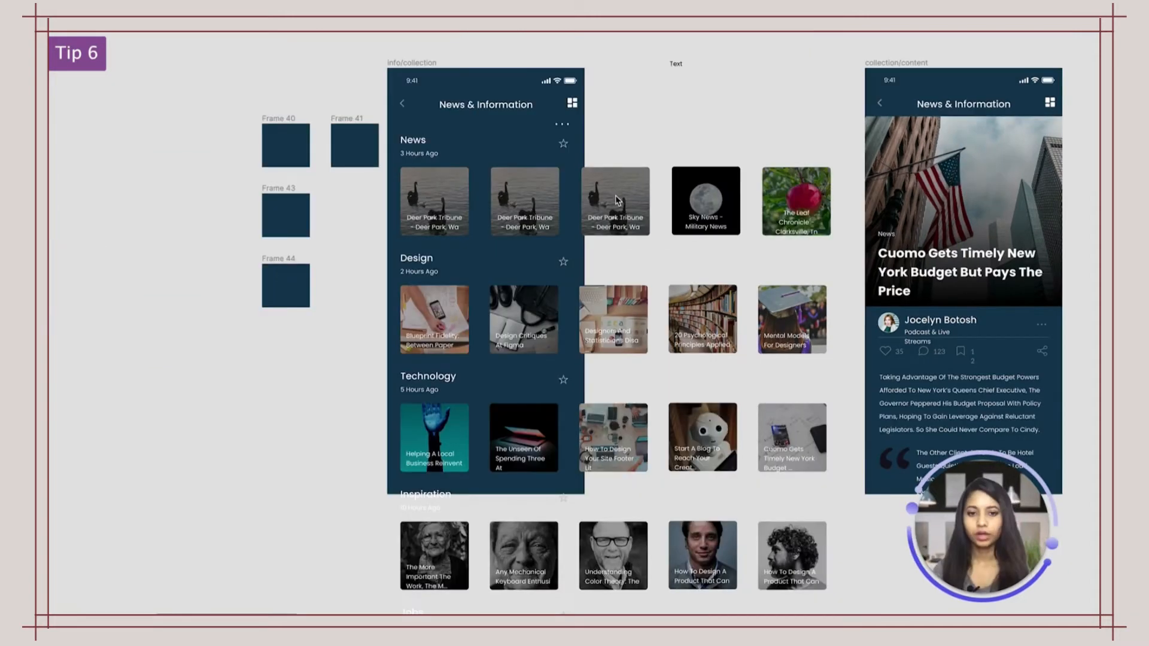
# - Show the editor interface again and select The Leaf Chronicle card at the end of the News row
pyautogui.click(618, 200)
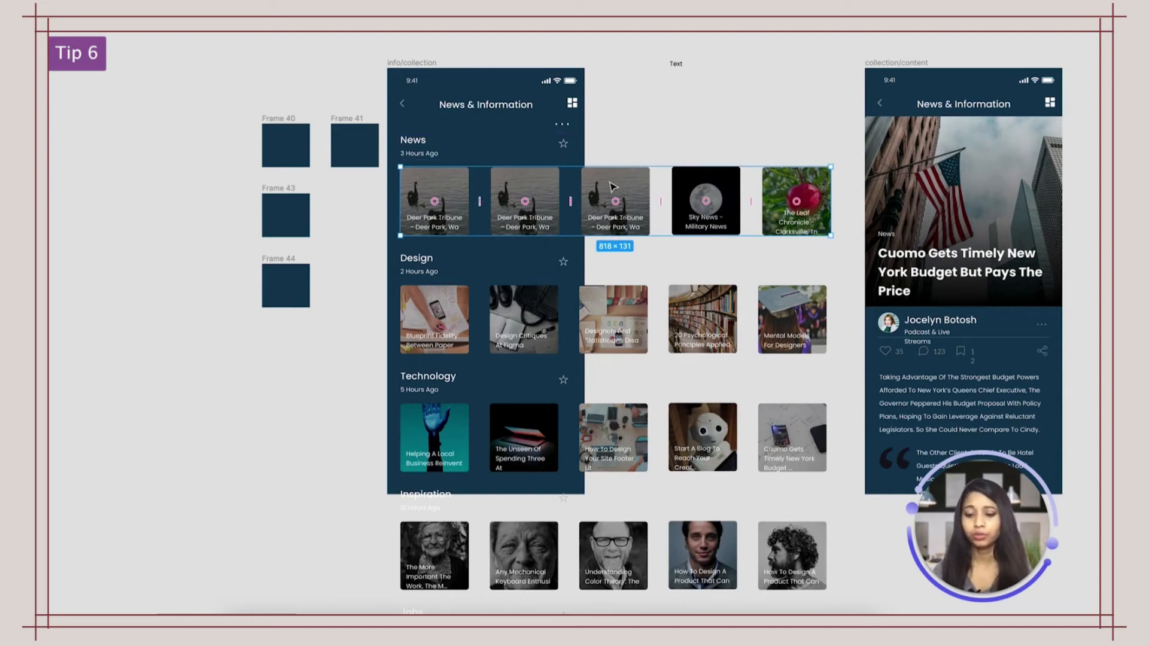
pyautogui.hotkey('ctrl', '\\')
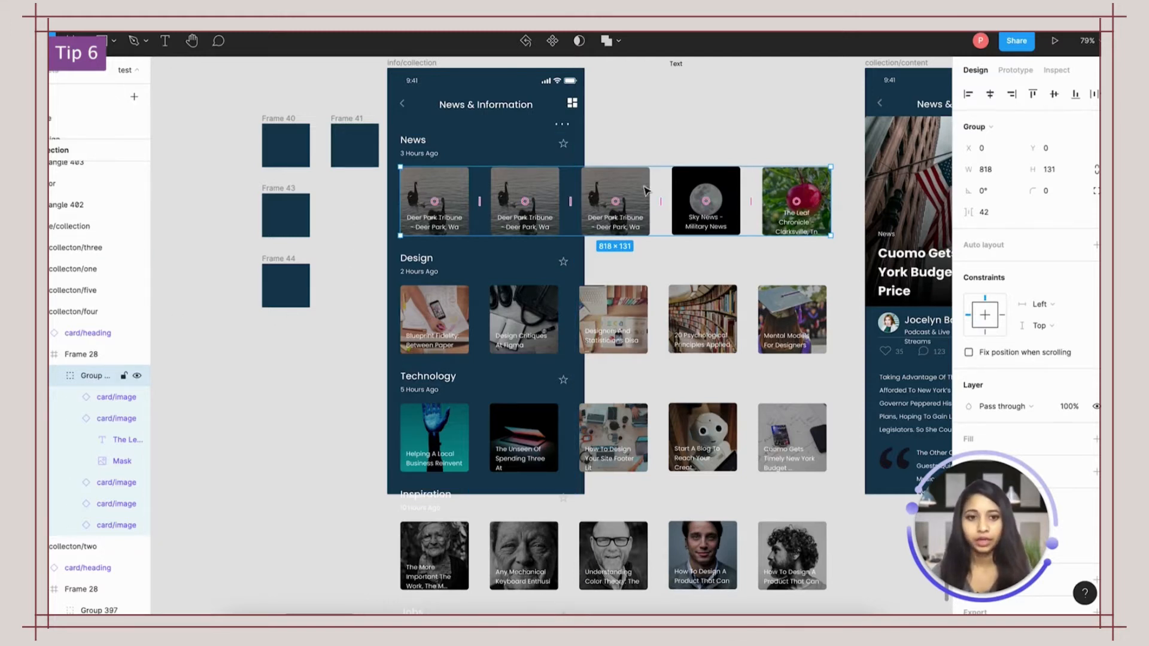
pyautogui.doubleClick(779, 184)
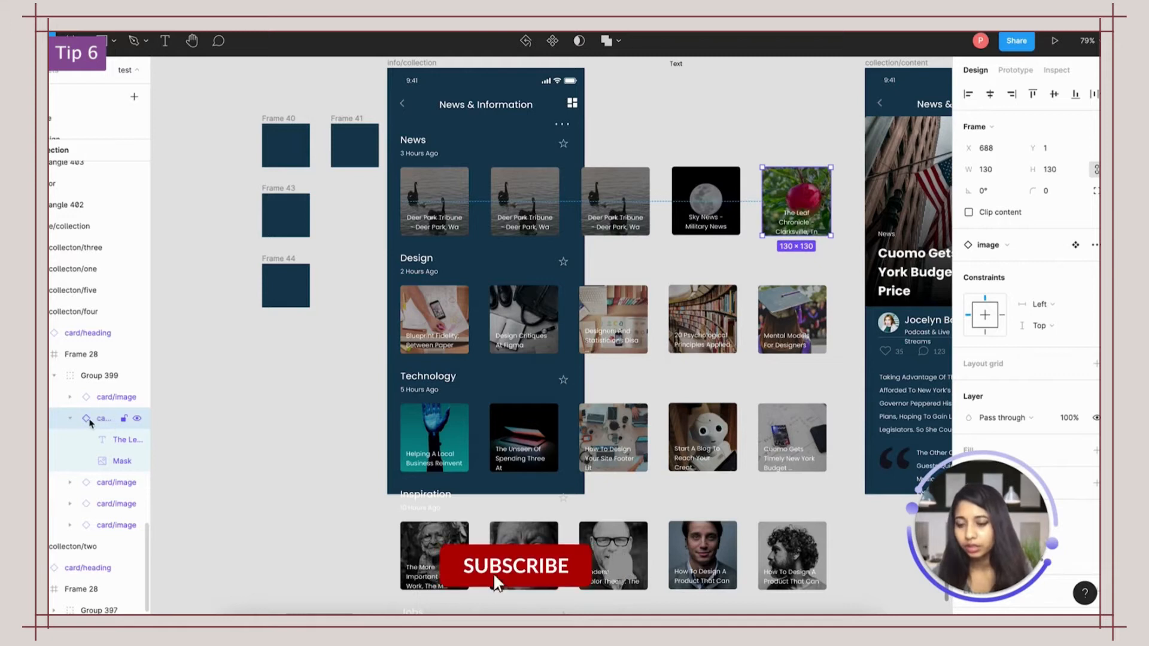
# - Hide The Leaf Chronicle card's layer, make it visible again and clear the selection
pyautogui.click(137, 420)
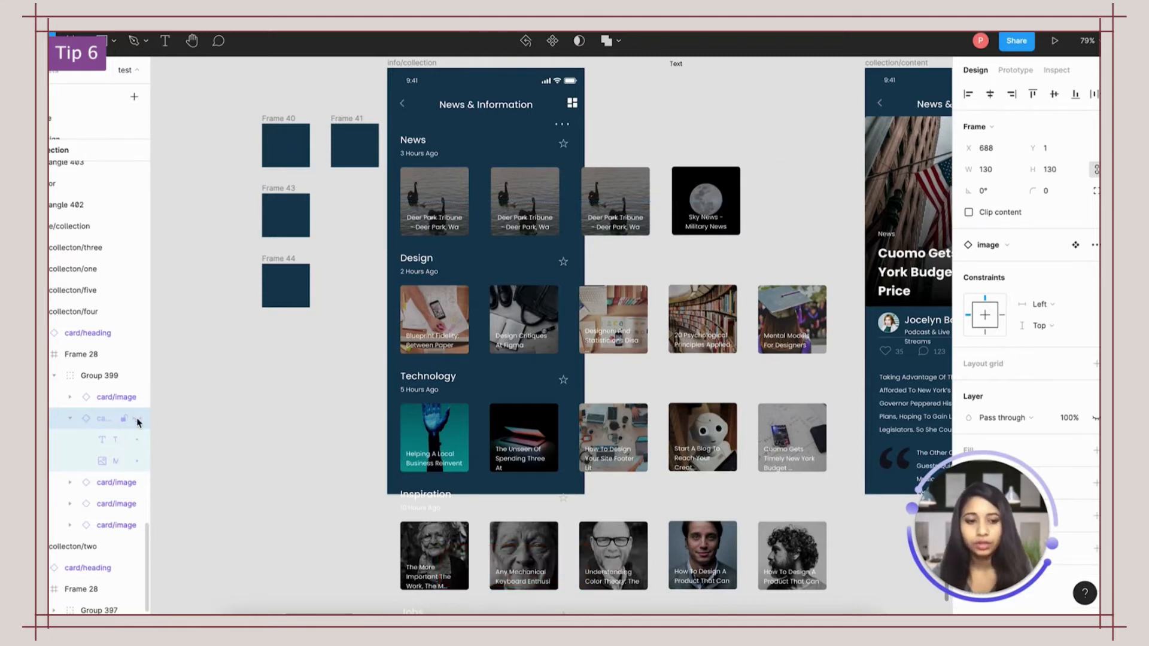
pyautogui.click(137, 420)
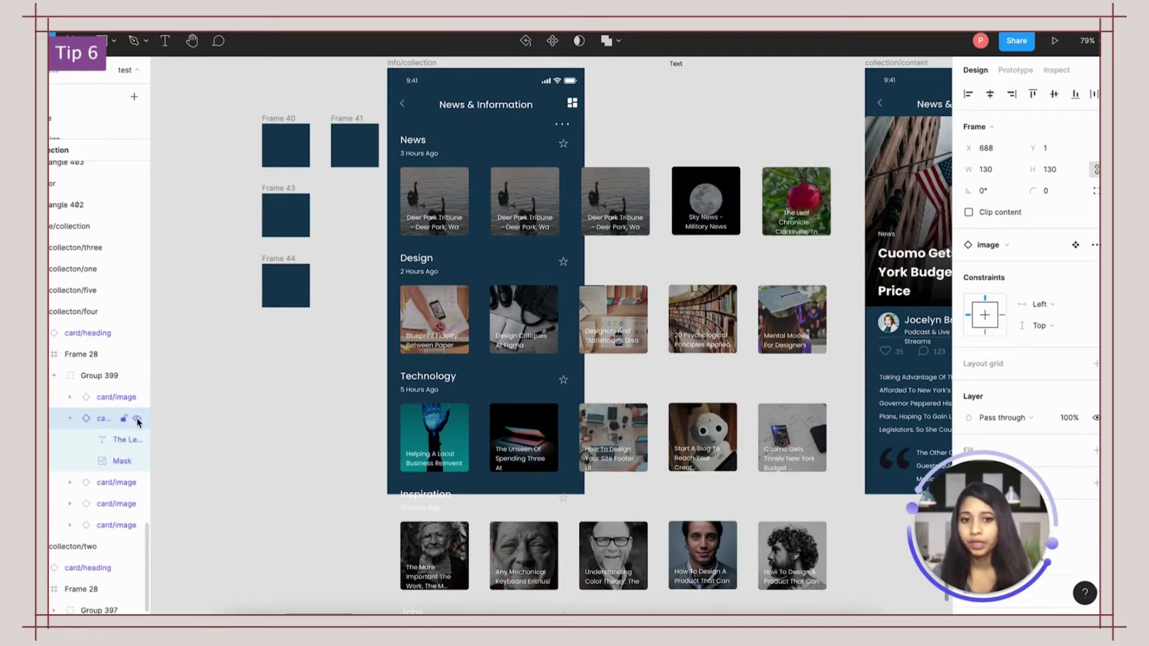
pyautogui.click(792, 88)
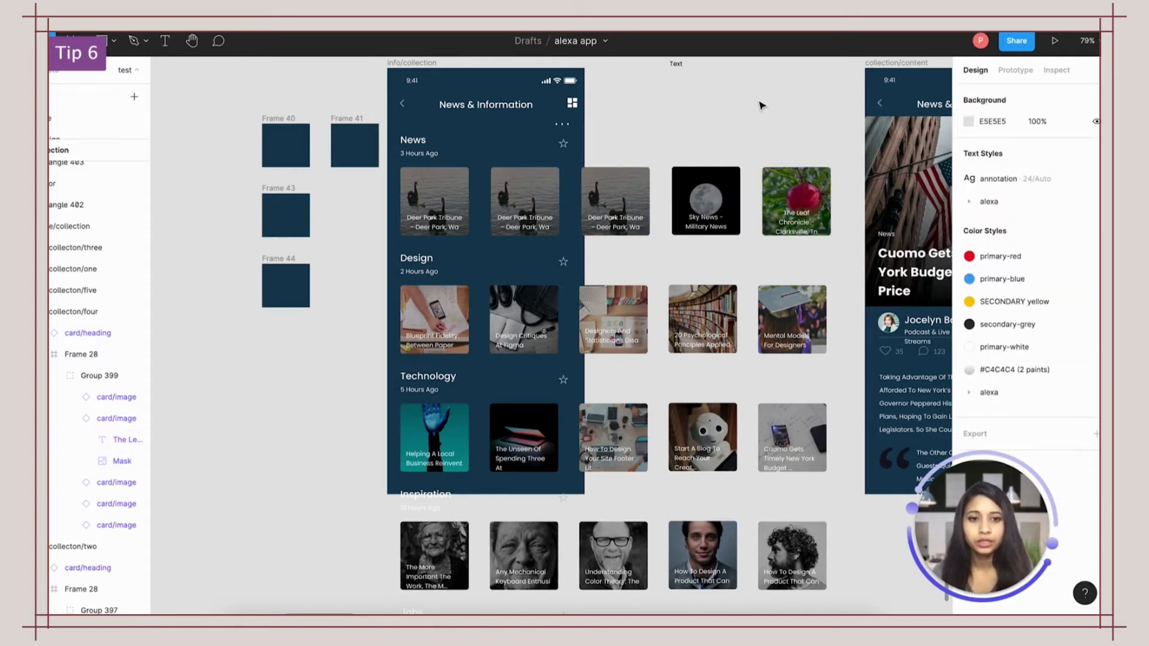
# - Reselect The Leaf Chronicle card inside the News card group and toggle its visibility off and on
pyautogui.click(780, 185)
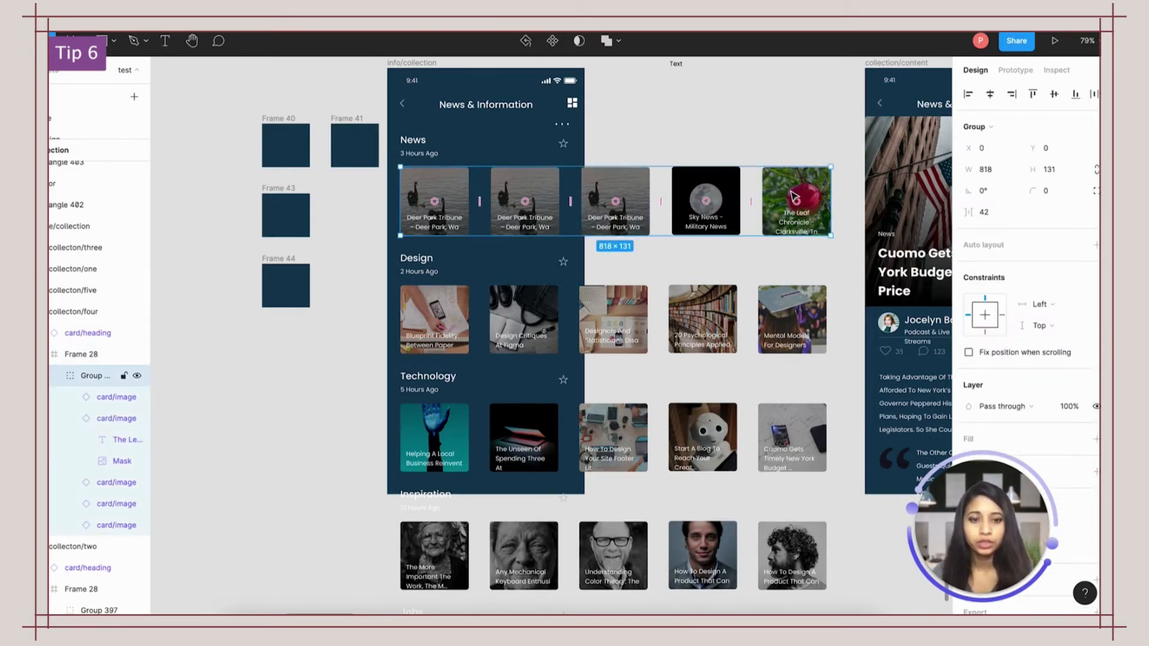
pyautogui.doubleClick(776, 184)
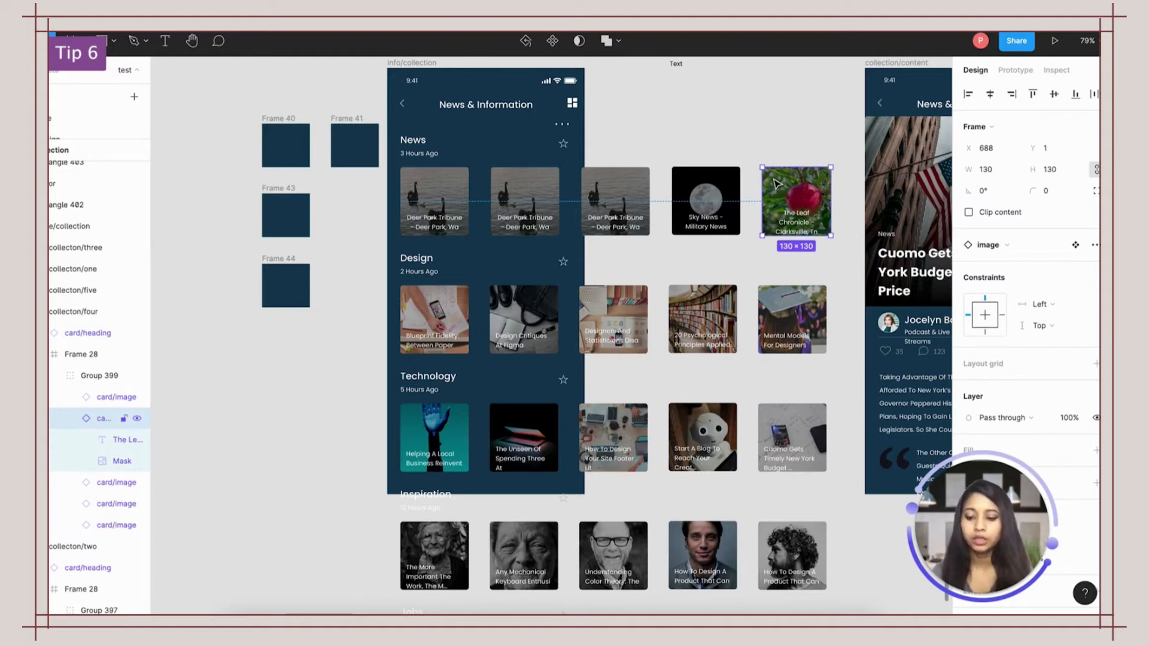
pyautogui.press('shift+super+h')
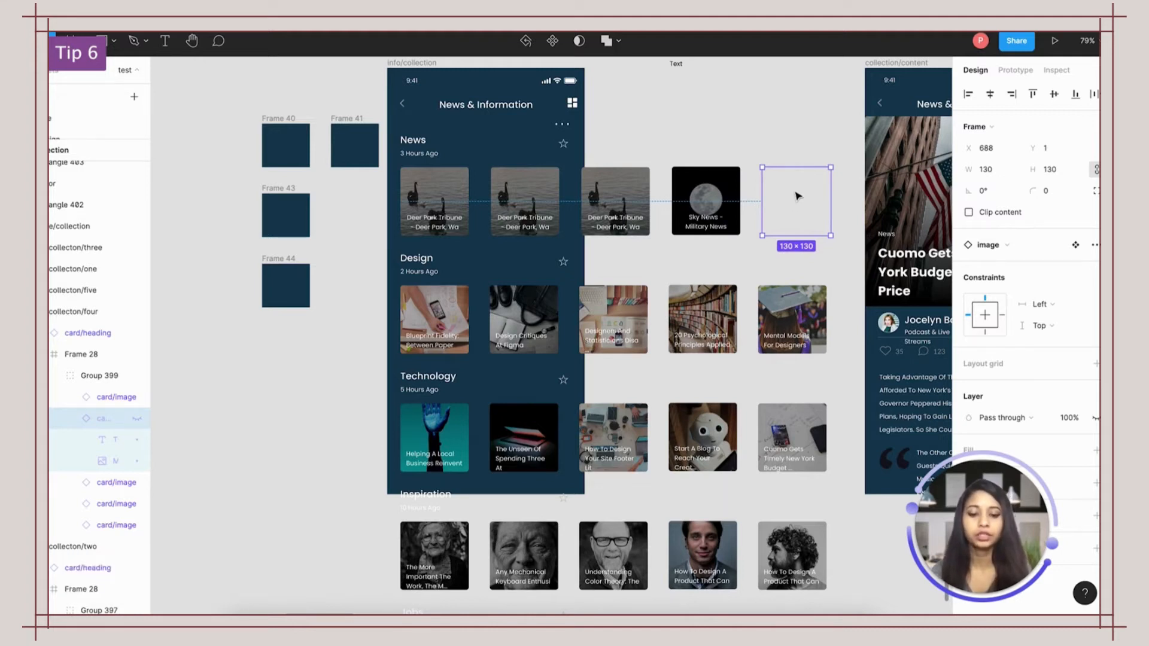
pyautogui.press('shift+super+h')
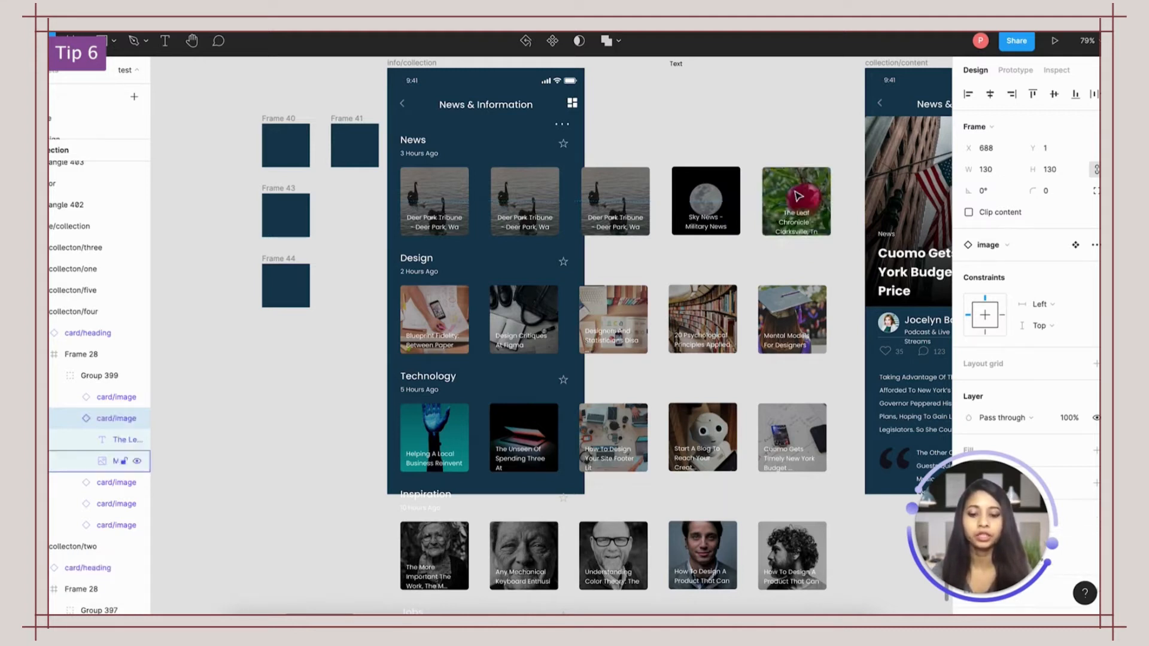
# - Hide The Leaf Chronicle card and evenly tighten the spacing between the remaining News cards until their row is 589 wide
pyautogui.press('shift+super+h')
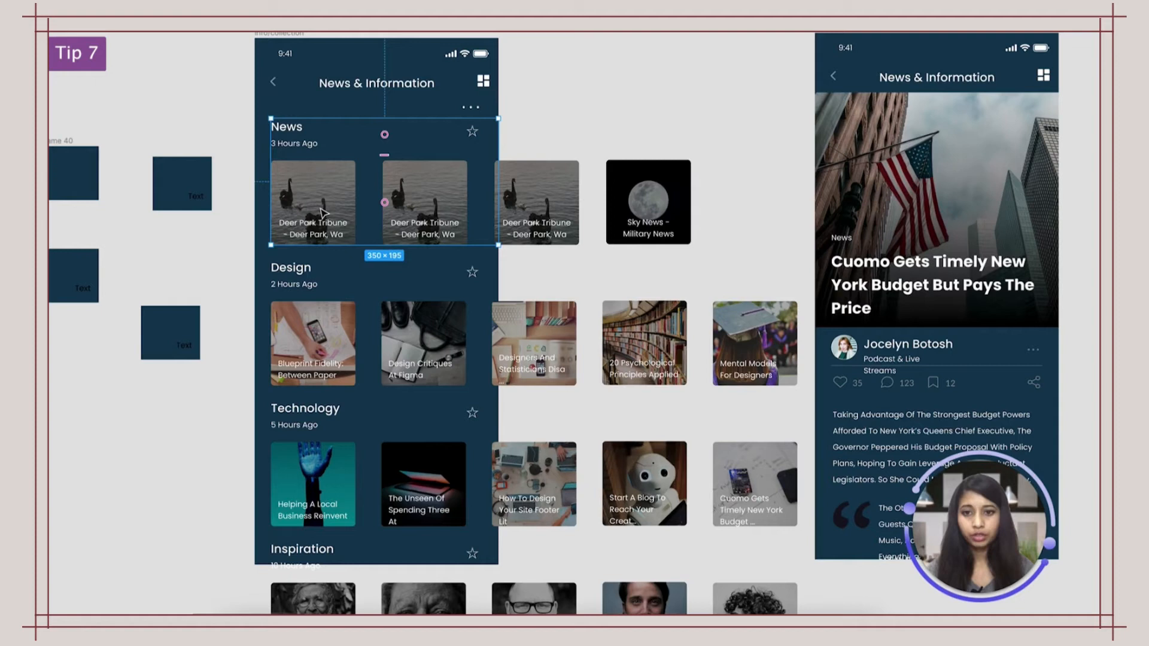
pyautogui.click(321, 209)
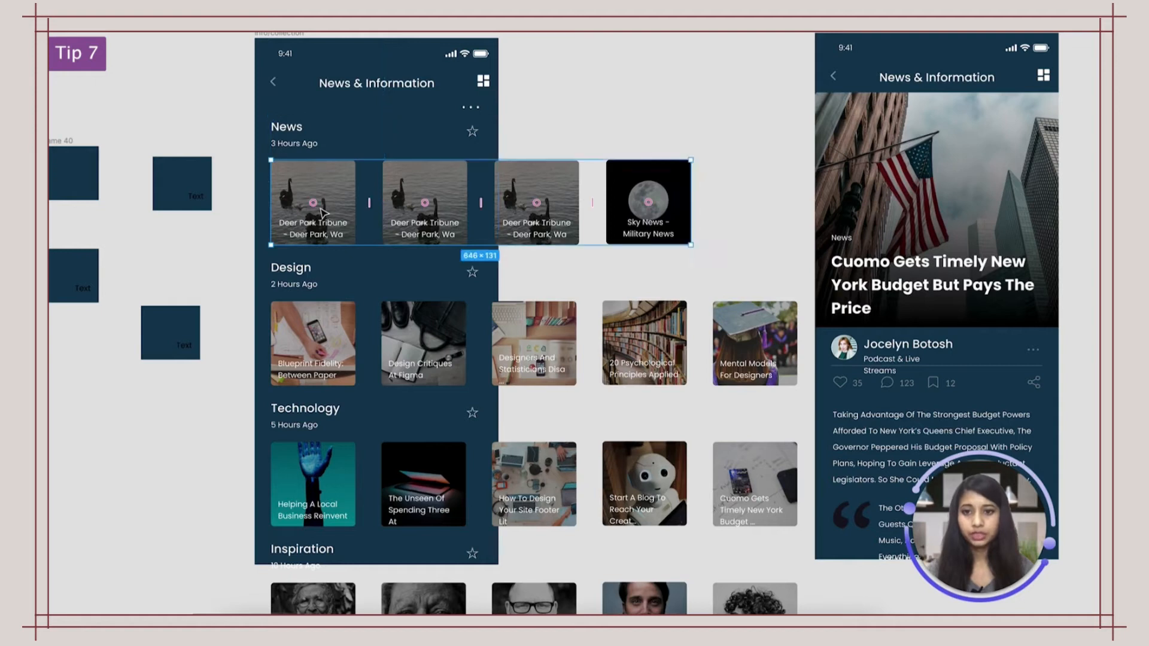
pyautogui.moveTo(370, 203)
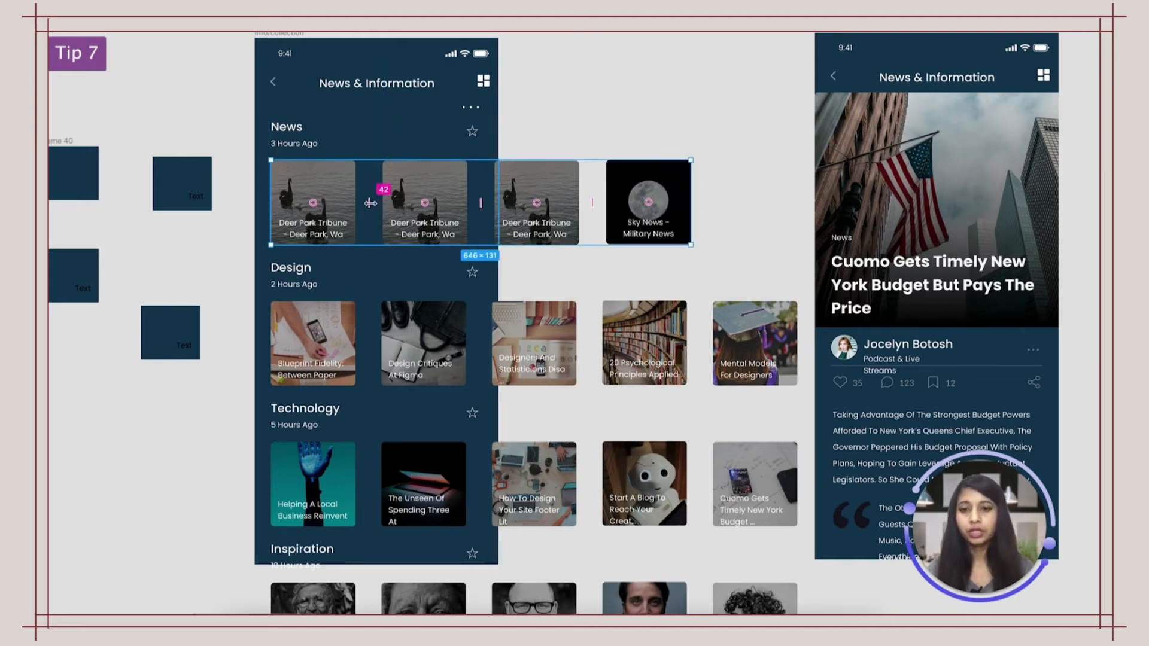
pyautogui.moveTo(370, 203); pyautogui.dragTo(364, 204)
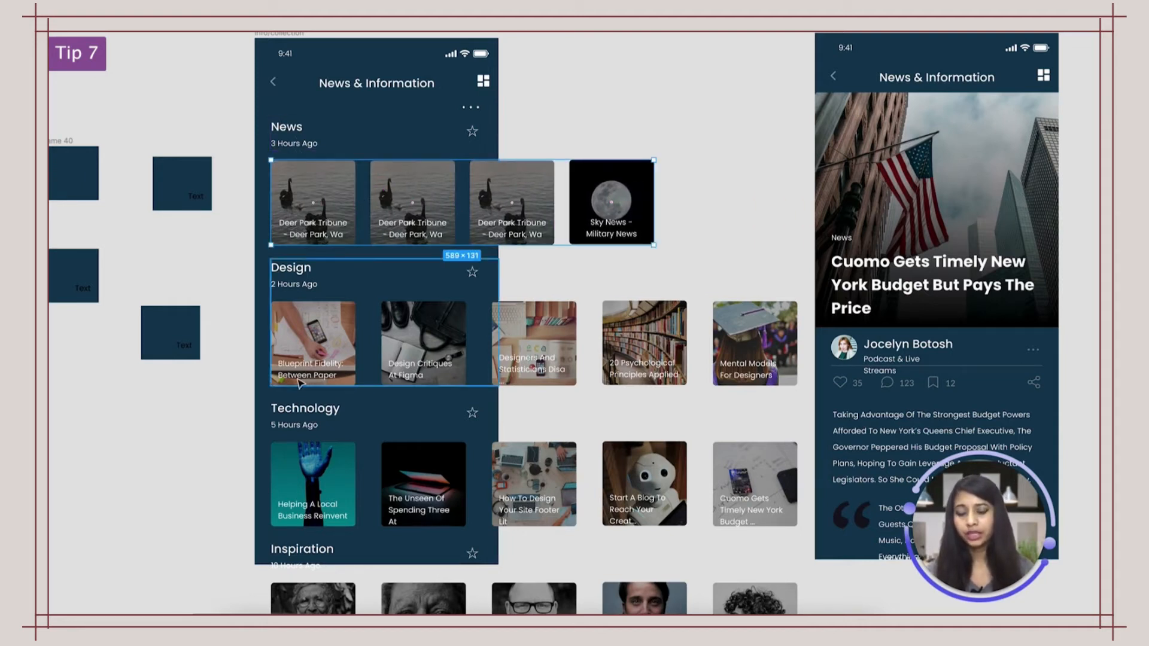
# - Tidy up the four small dark squares beside the info/collection screen into a two-by-two grid and reduce the gap between its rows
pyautogui.hscroll(-2, 179, 270)
pyautogui.click(70, 116)
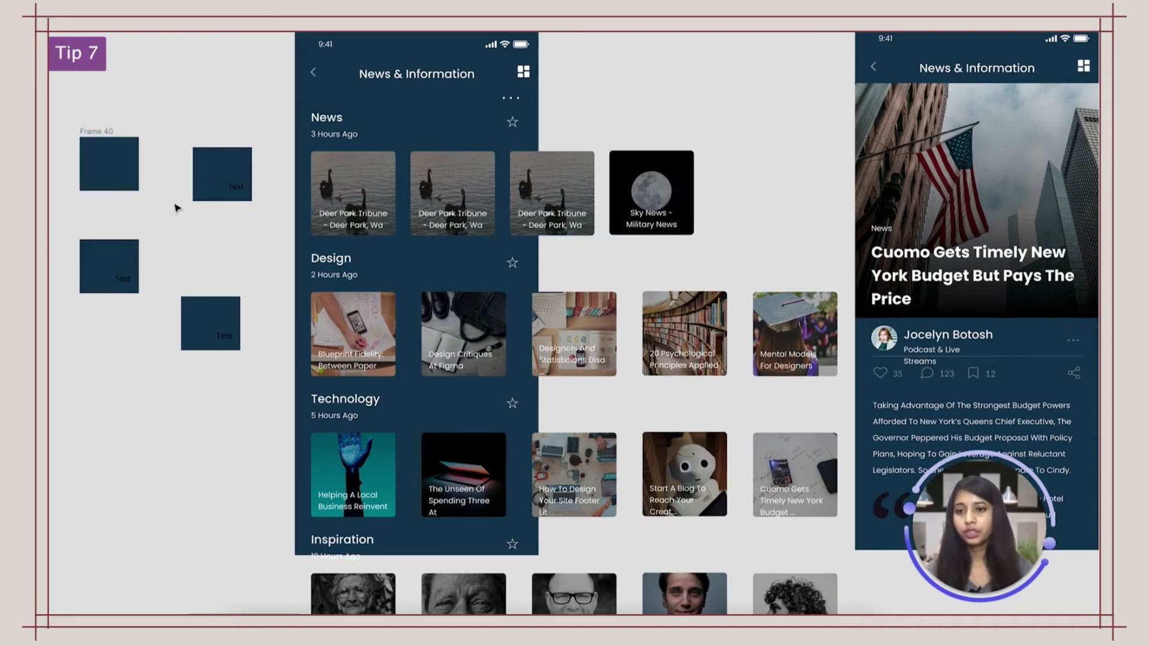
pyautogui.moveTo(60, 120); pyautogui.dragTo(278, 379)
pyautogui.hotkey('ctrl', 'alt', 't')
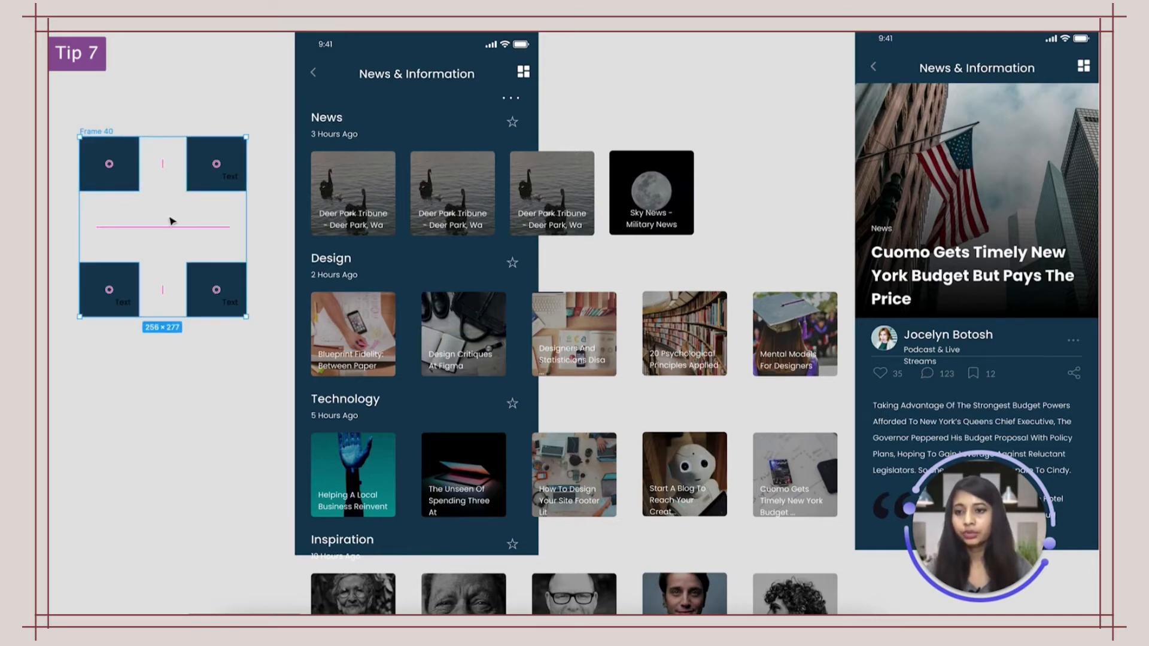
pyautogui.moveTo(167, 222)
pyautogui.mouseDown()
pyautogui.moveTo(165, 197)
pyautogui.moveTo(165, 222)
pyautogui.moveTo(162, 206)
pyautogui.mouseUp()
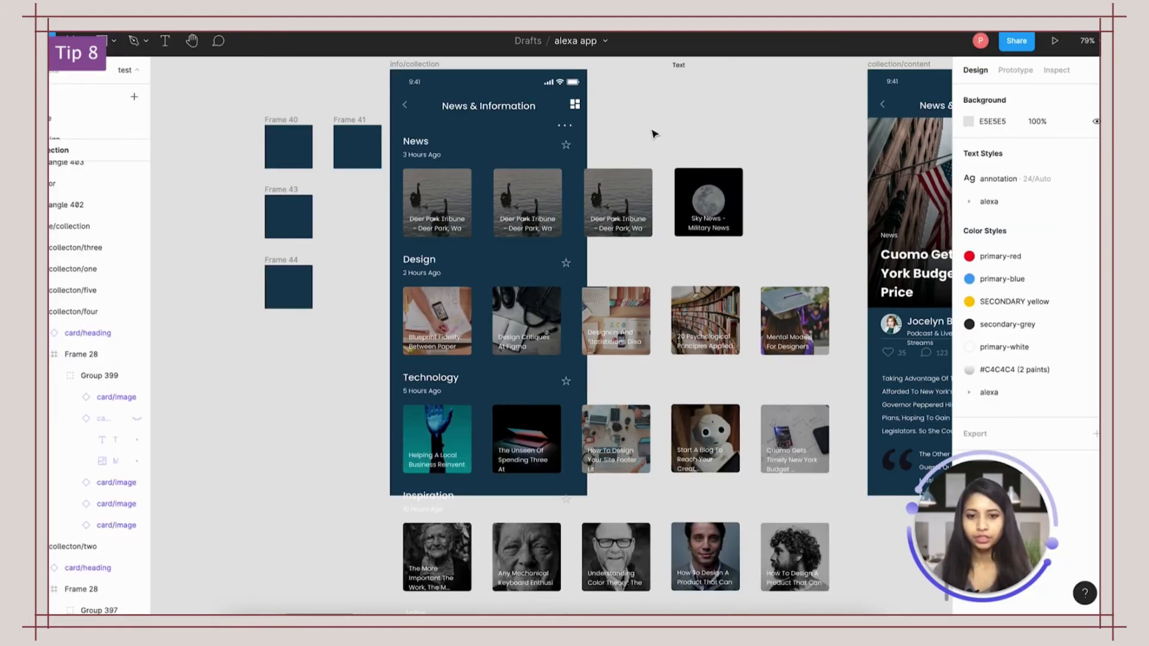
# - Turn on Clip content for the info/collection frame and select inside its News group at the first card
pyautogui.click(422, 67)
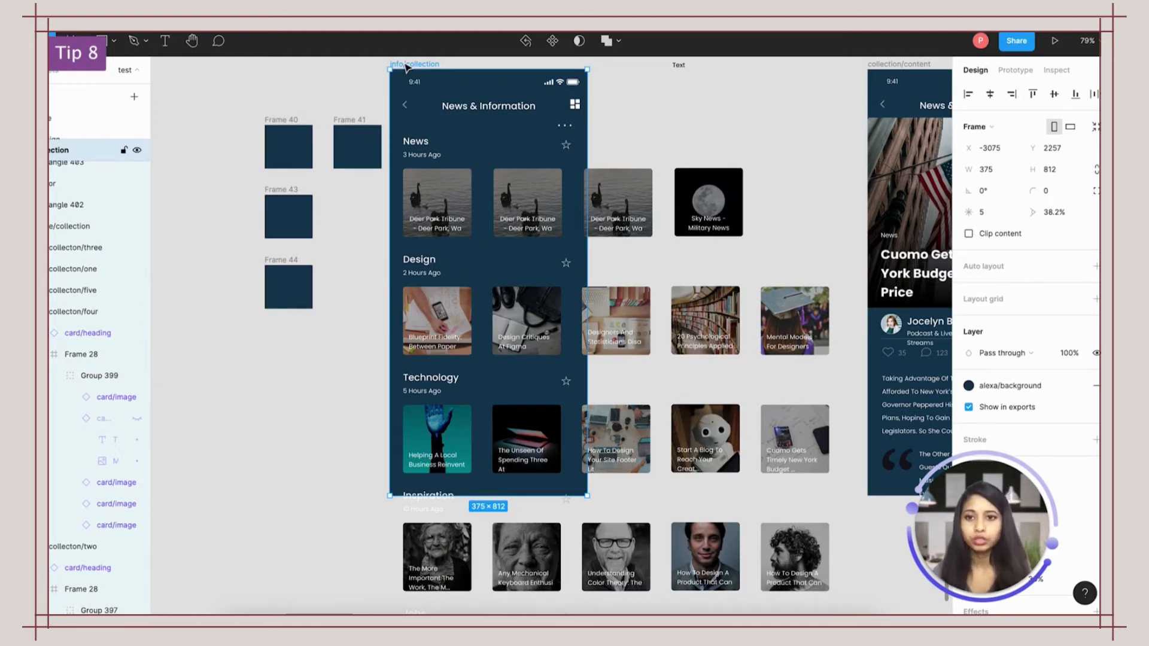
pyautogui.click(968, 234)
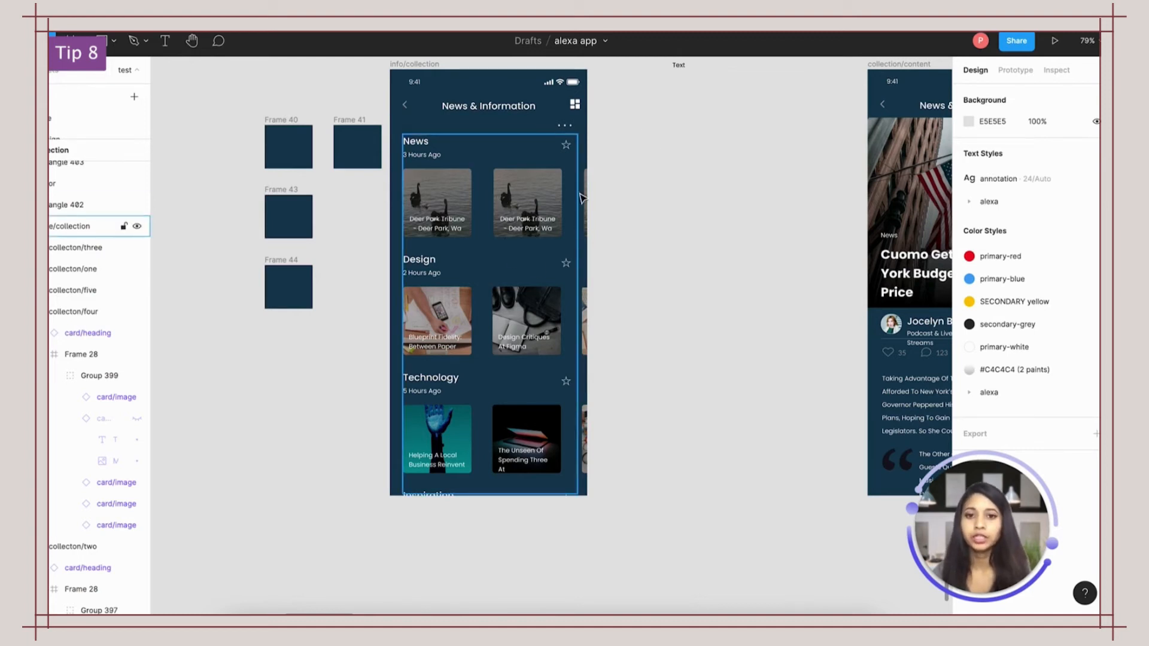
pyautogui.click(479, 204)
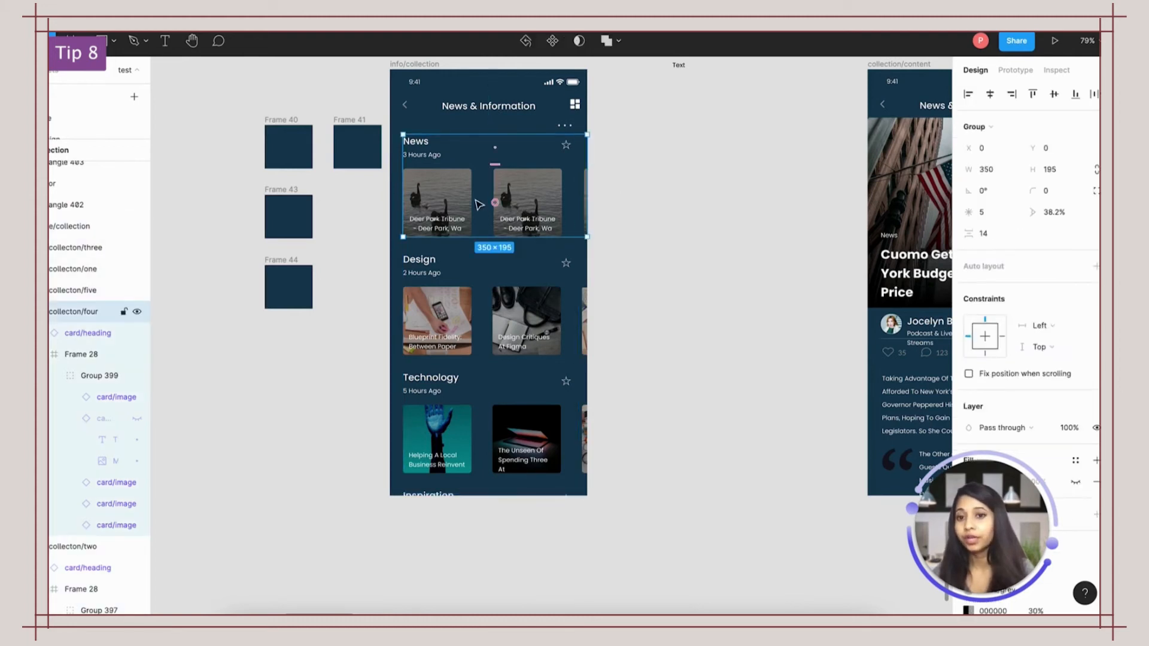
pyautogui.doubleClick(443, 201)
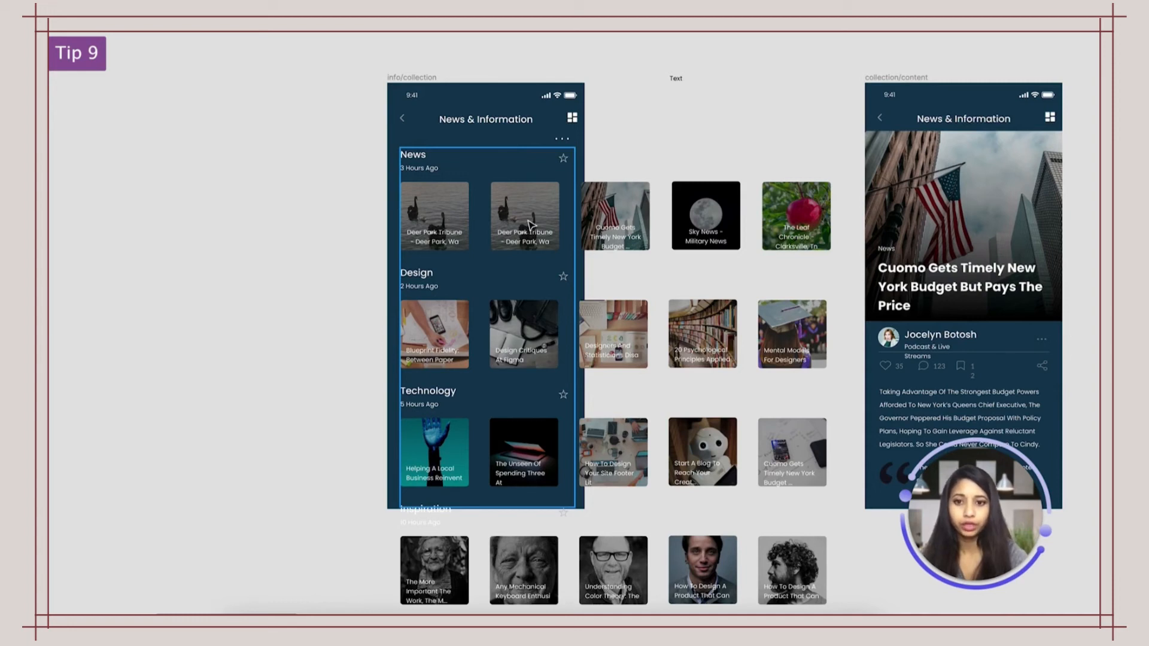
# - Paste a copy of the first Deer Park Tribune card in the News row and place it on the empty canvas beside info/collection
pyautogui.click(435, 217)
pyautogui.click(435, 217)
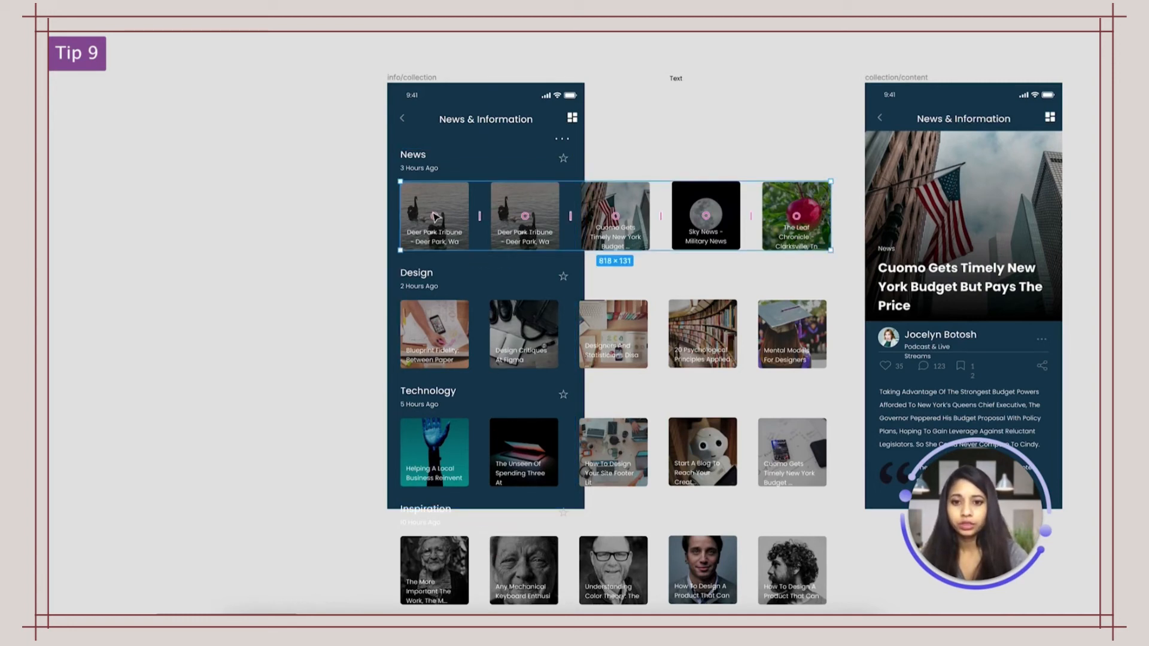
pyautogui.click(435, 216)
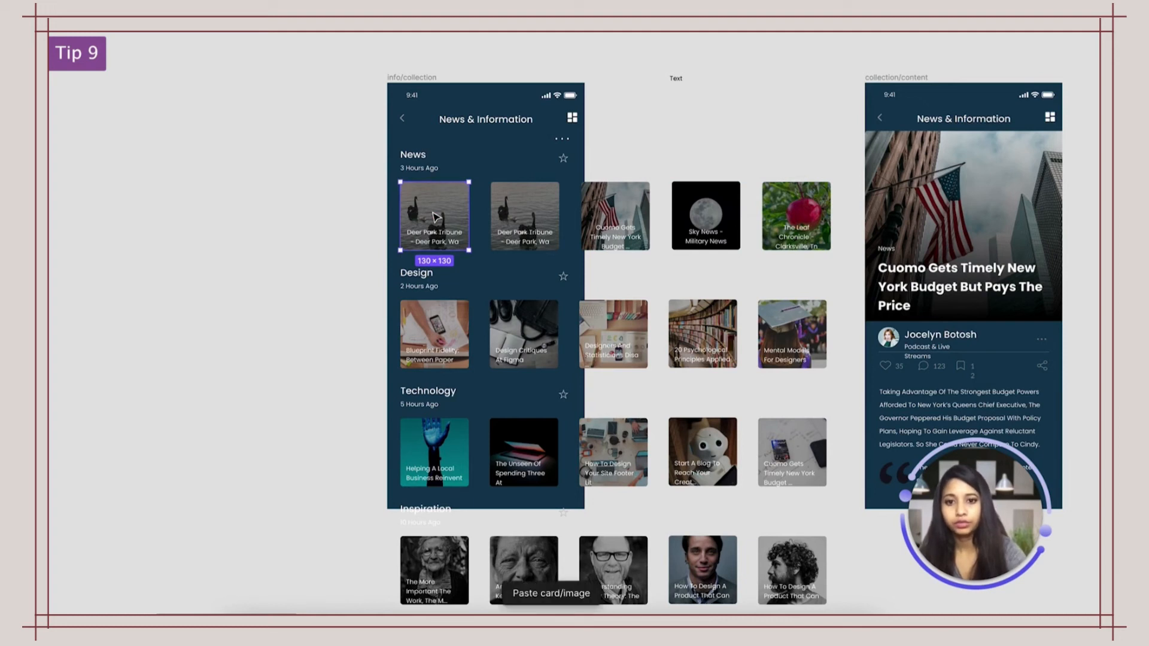
pyautogui.moveTo(433, 216); pyautogui.dragTo(291, 233)
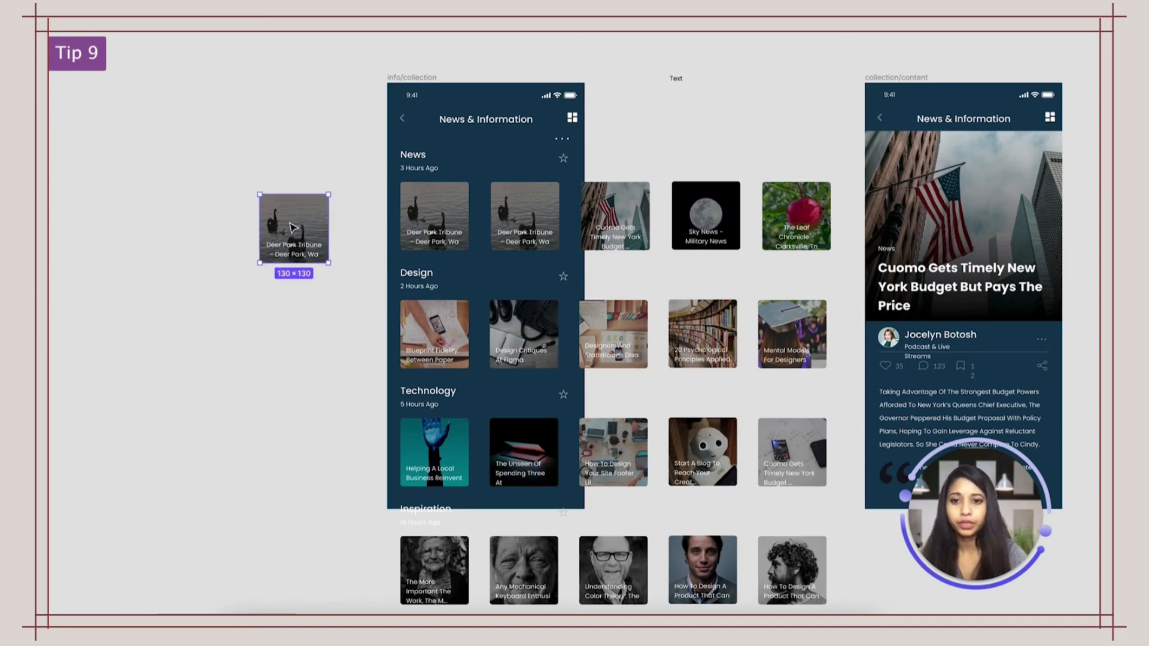
# - Reselect the first Deer Park Tribune card inside the News row and copy it
pyautogui.click(438, 211)
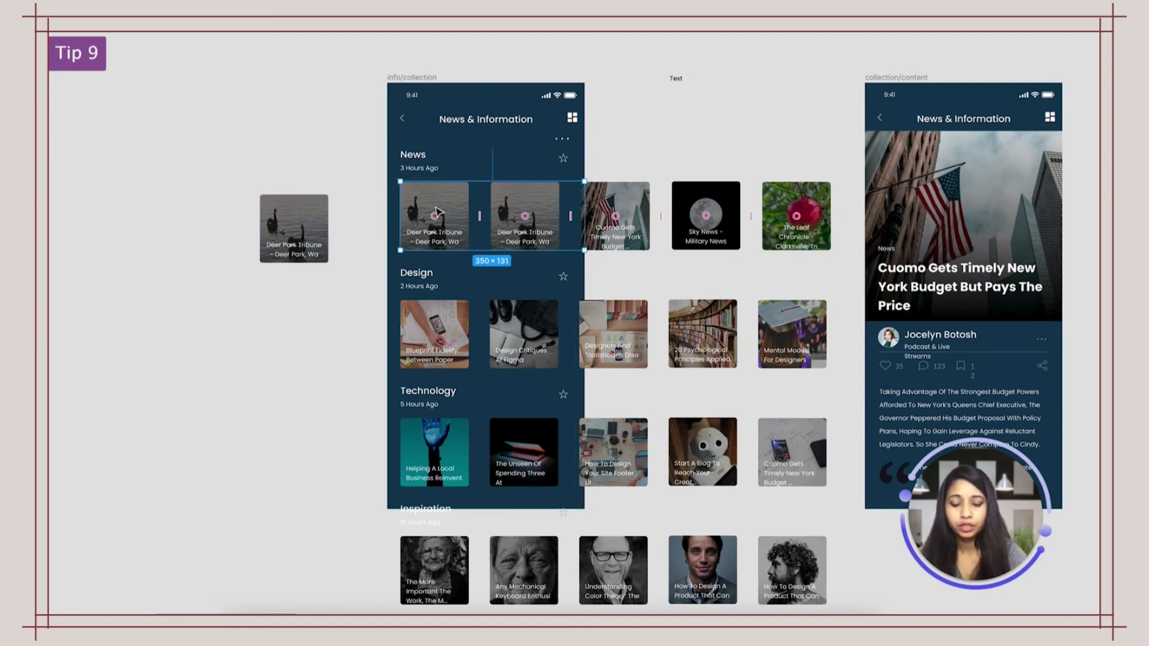
pyautogui.click(439, 211)
pyautogui.click(438, 211)
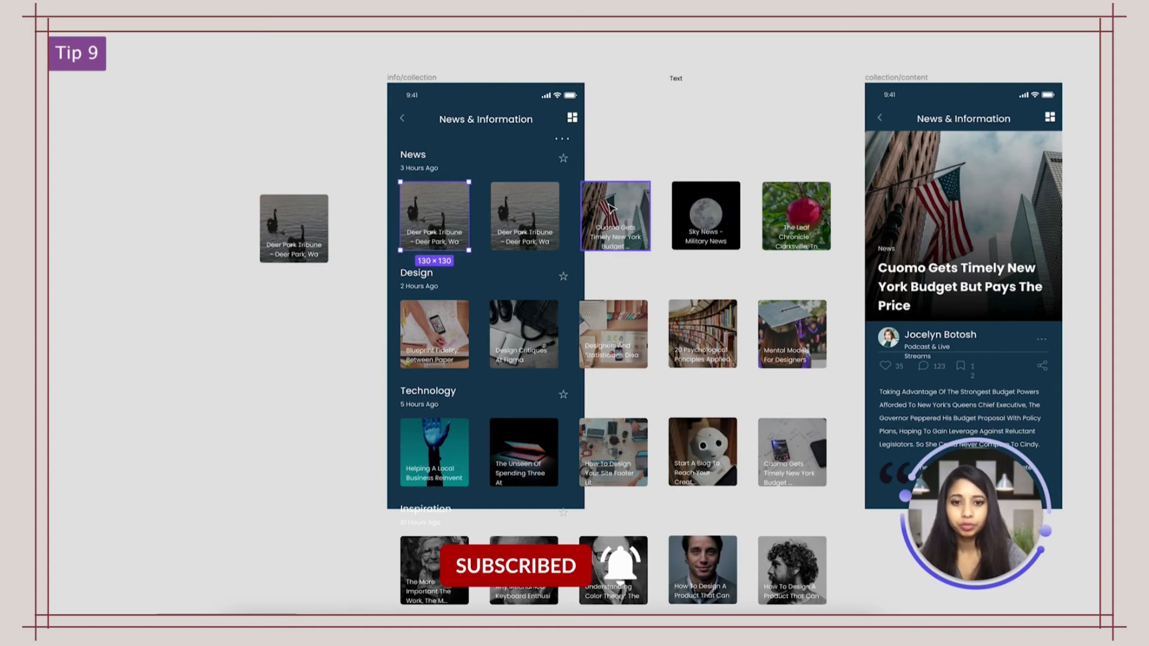
pyautogui.press('Tab')
pyautogui.press('Tab')
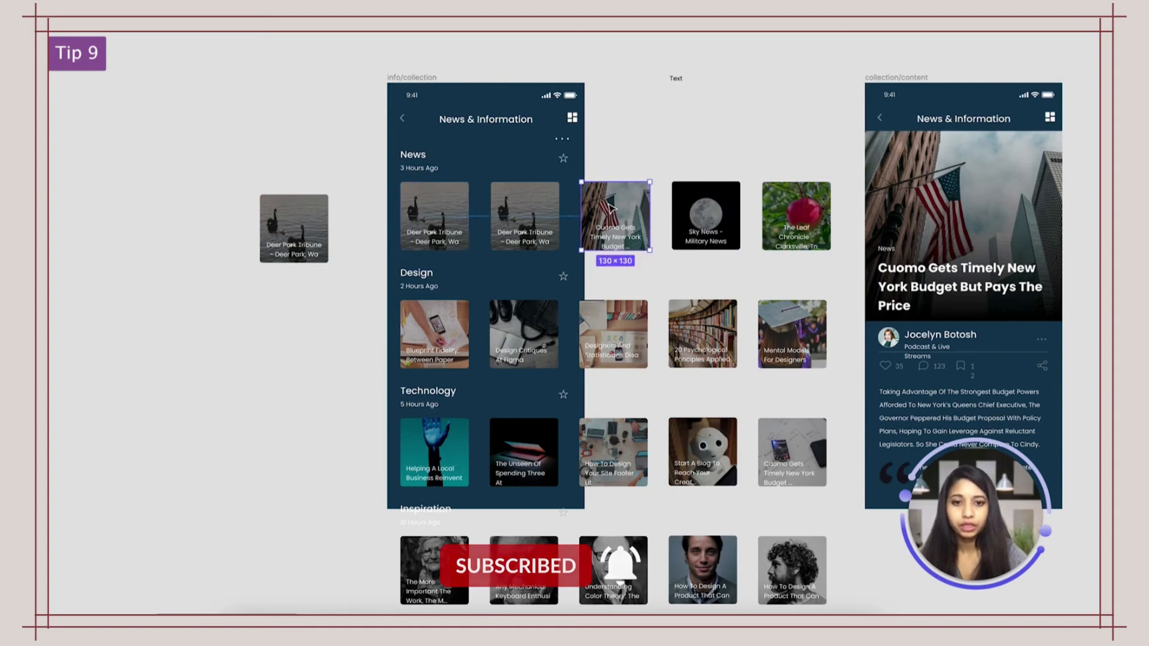
pyautogui.rightClick(432, 220)
pyautogui.click(454, 178)
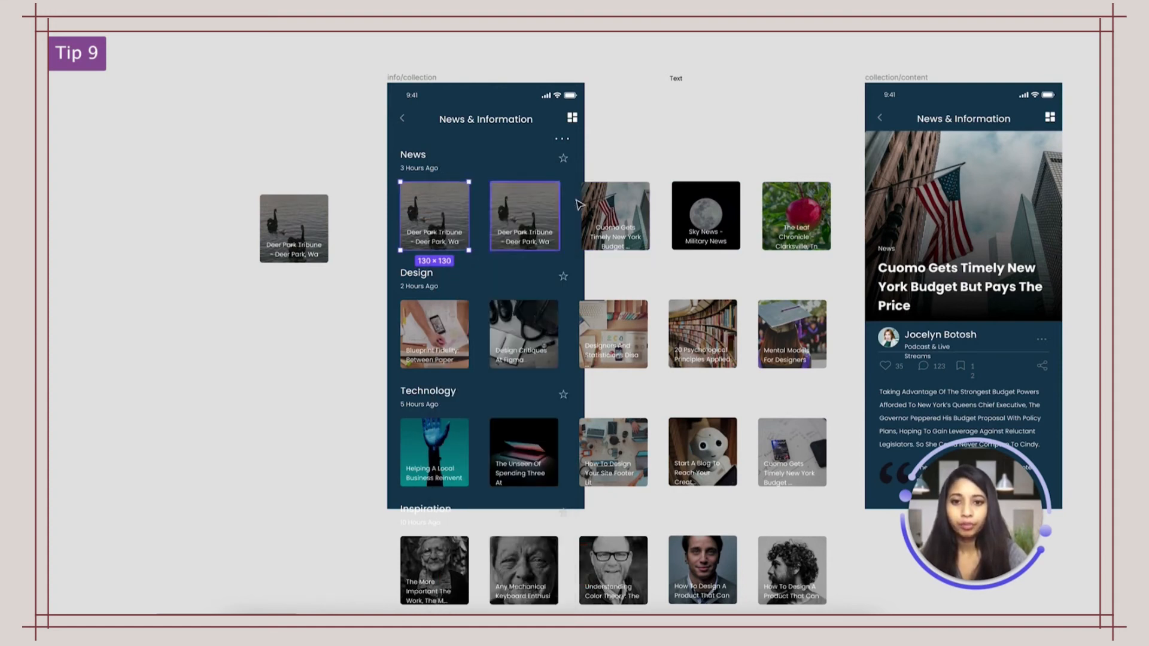
# - Replace the third News card, Cuomo Gets Timely New York Budget, with the copied card using Paste to replace
pyautogui.click(609, 210)
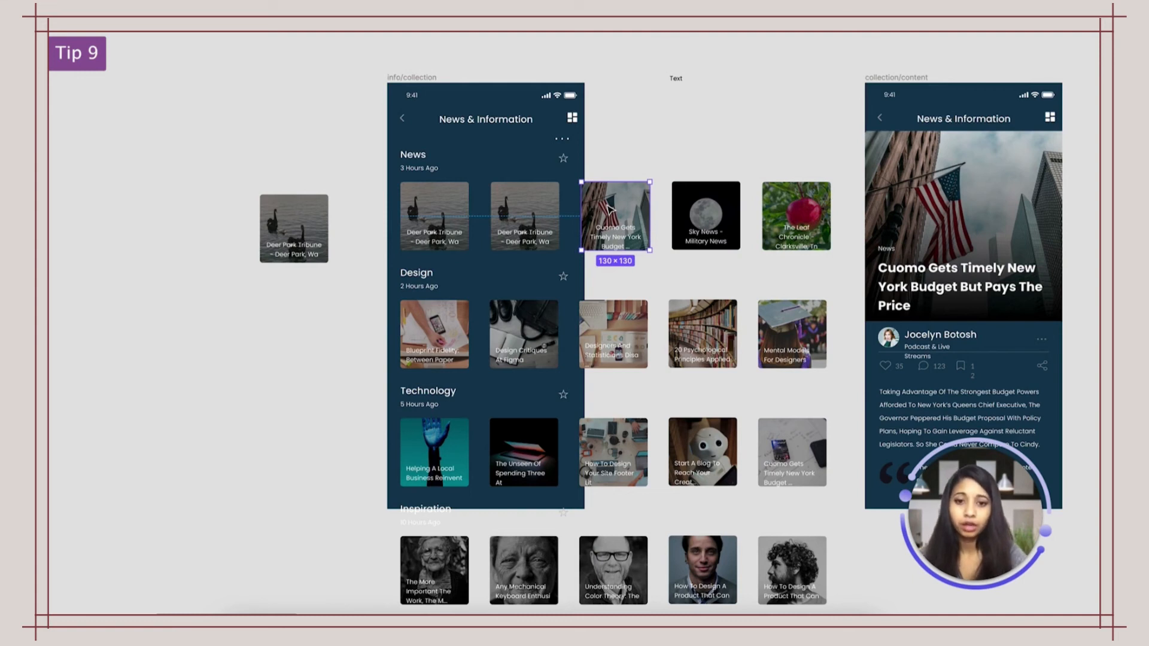
pyautogui.rightClick(609, 209)
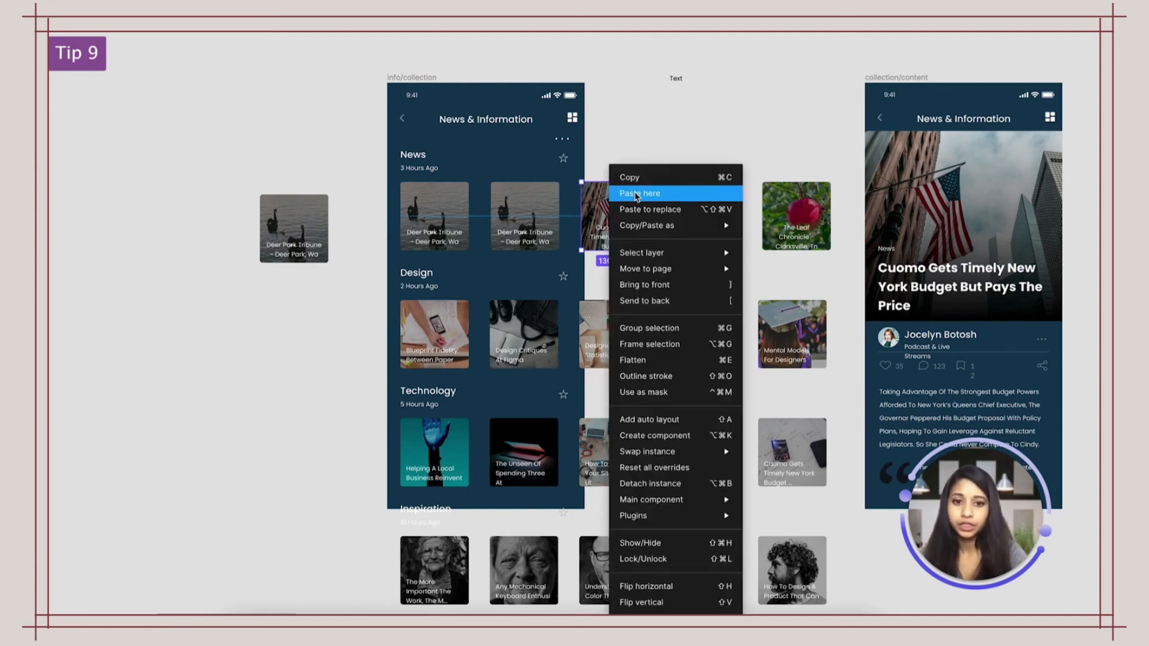
pyautogui.click(637, 211)
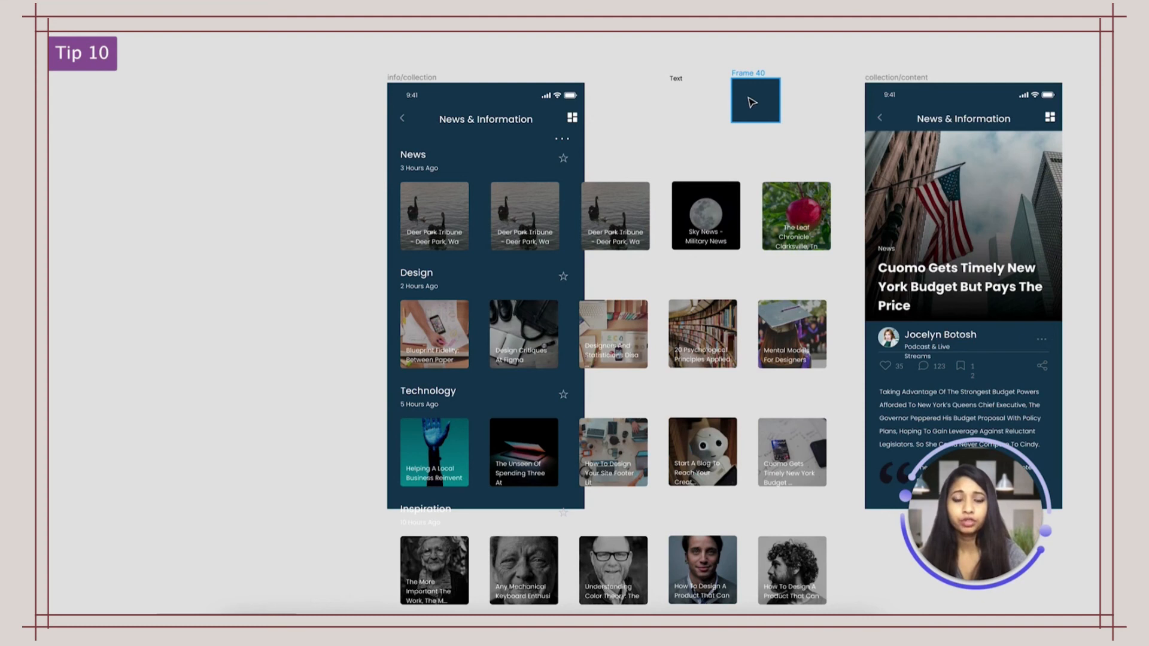
# - Move Frame 40 to the empty canvas before the info/collection screen and duplicate it twice in a horizontal row
pyautogui.moveTo(752, 102); pyautogui.dragTo(282, 162)
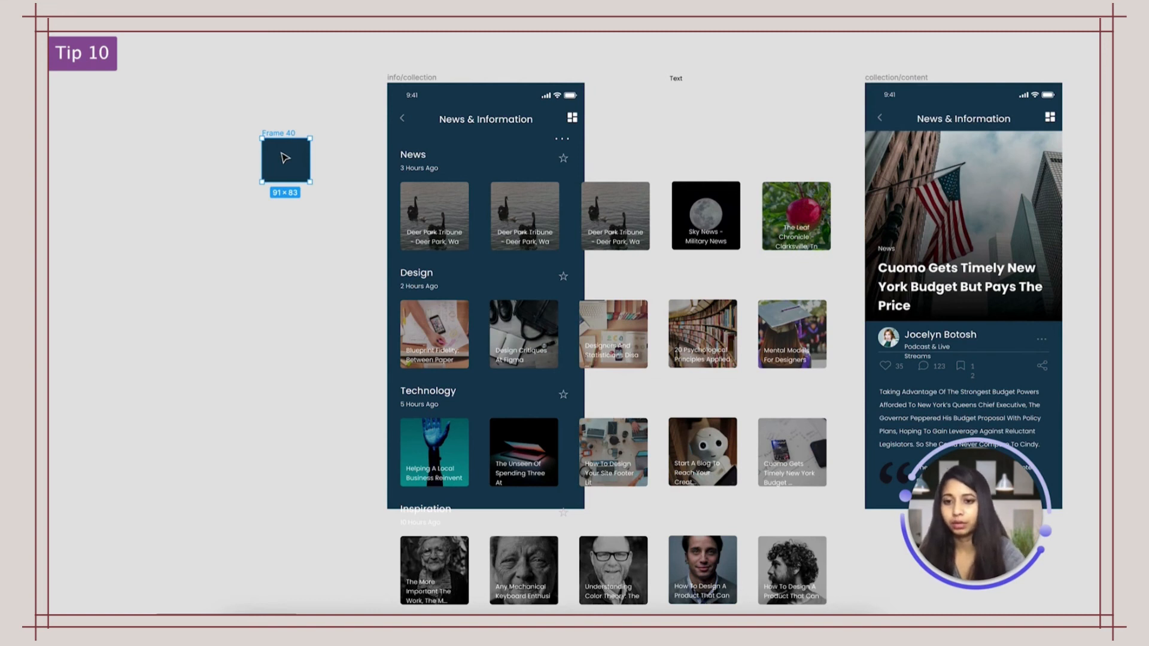
pyautogui.press('super+d')
pyautogui.press('super+d')
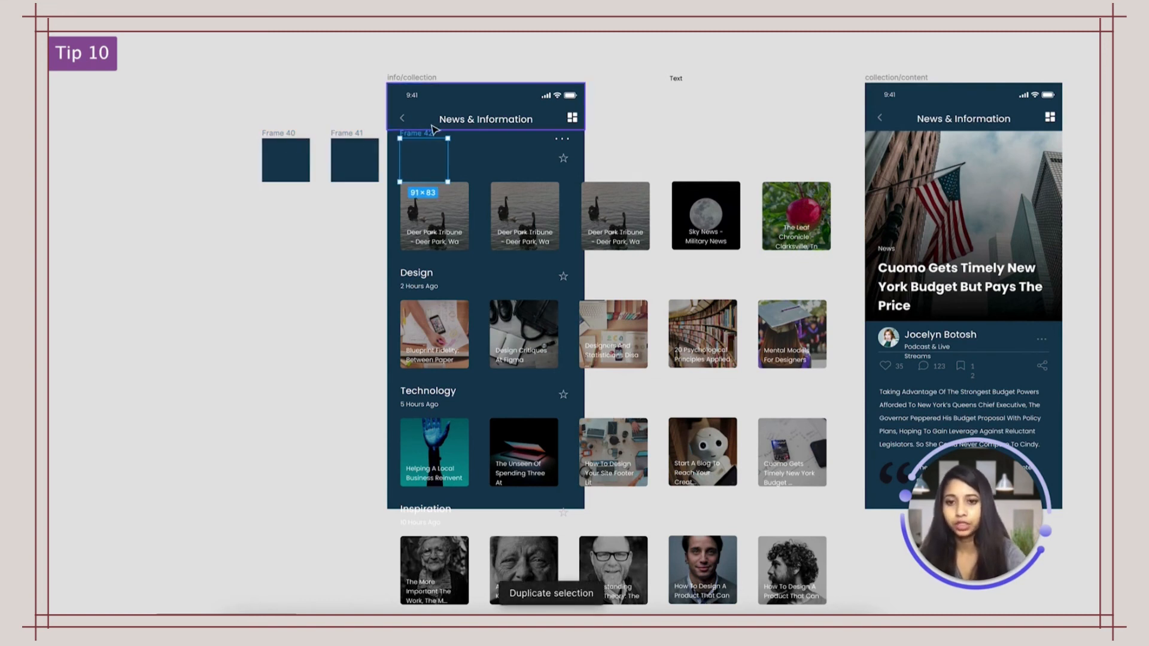
# - Select Frame 40 and duplicate it twice straight downward in a column
pyautogui.click(290, 168)
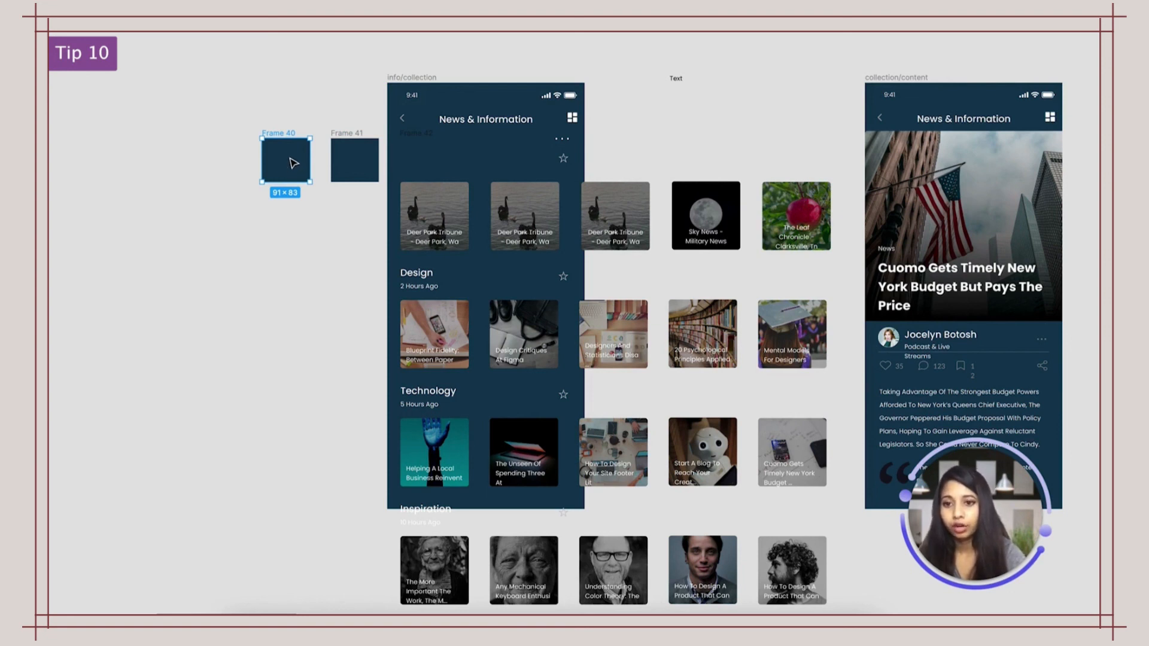
pyautogui.moveTo(293, 162); pyautogui.dragTo(288, 242)
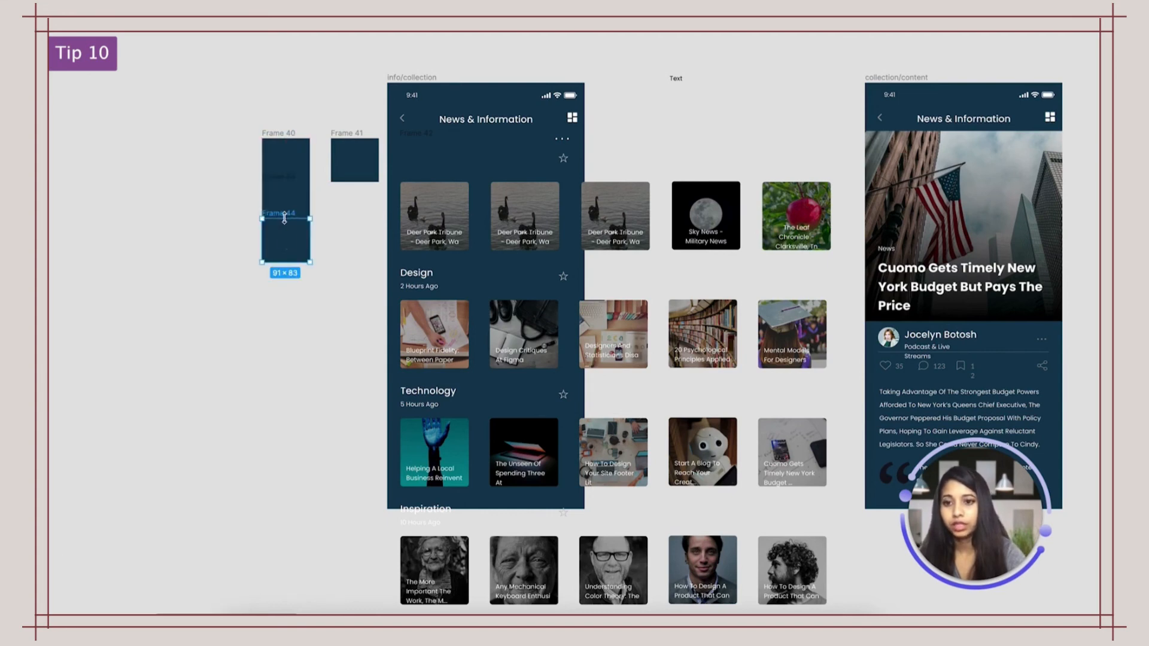